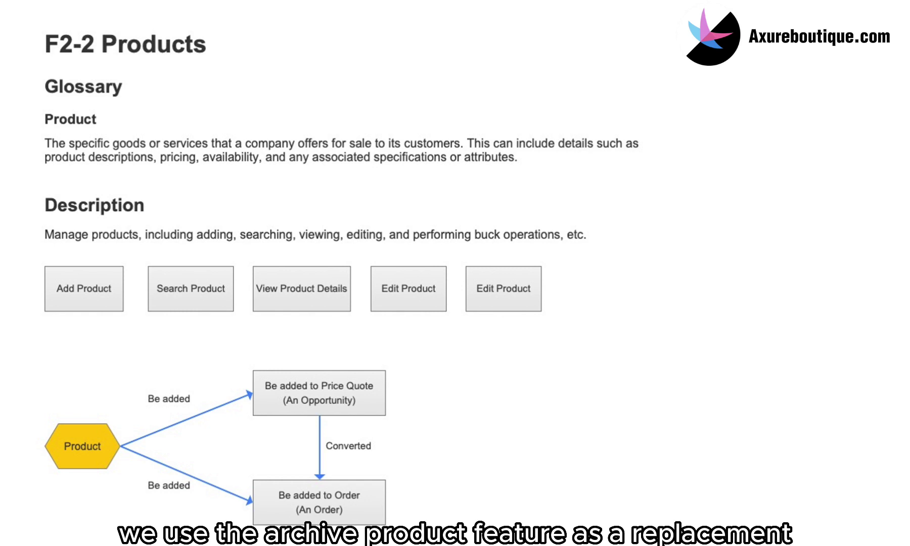
- Scroll down the Products slide to reach the relationship diagram
scroll(455, 283, "down", 1)
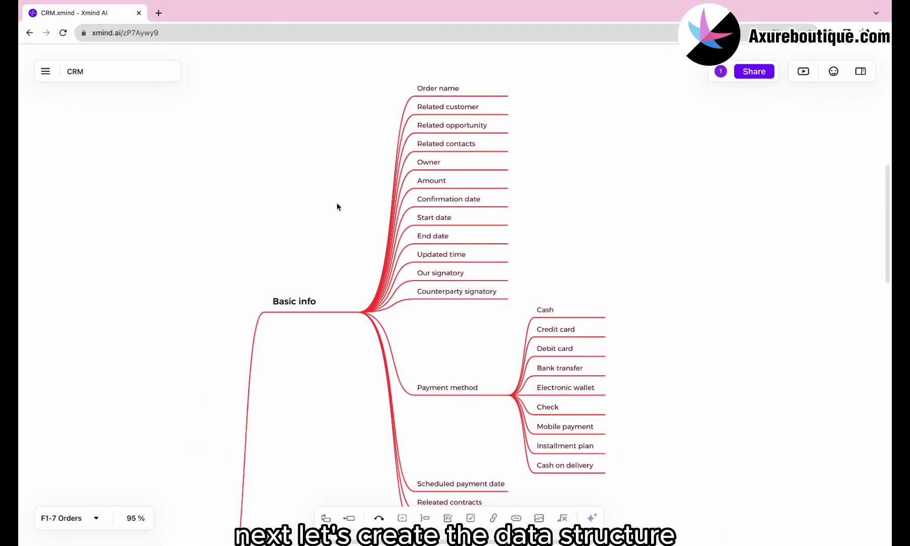
- Rename the F1-7 Orders sheet to F2-1 Orders and select its central topic
left_click(88, 518)
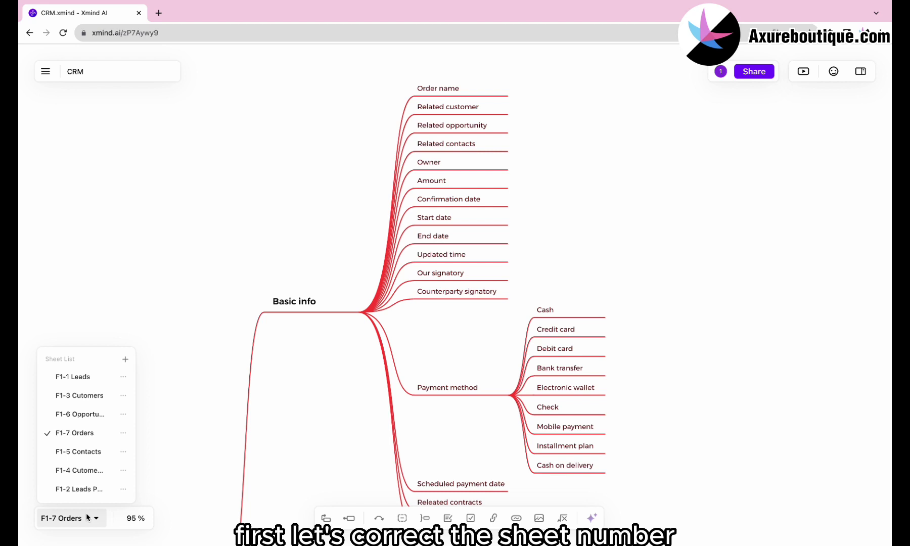
left_click(123, 433)
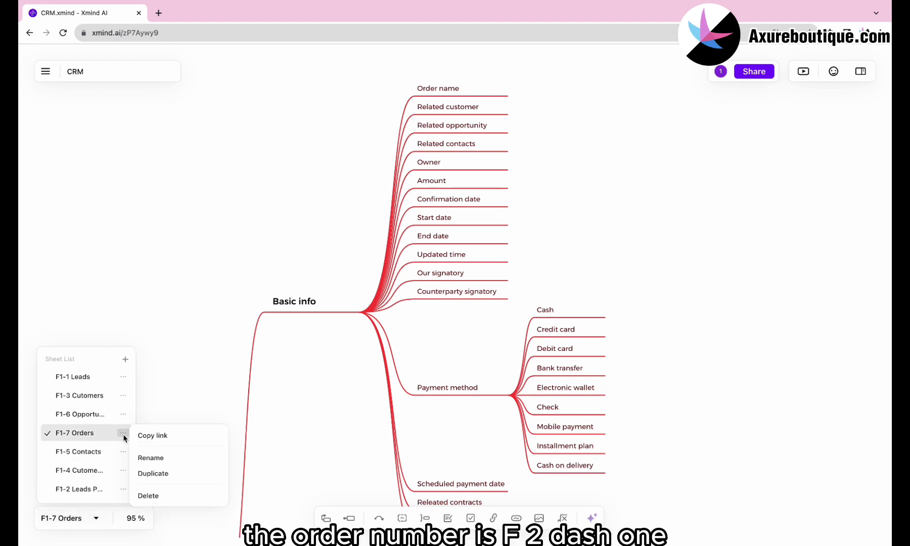
left_click(143, 456)
type("F2-1 Orders")
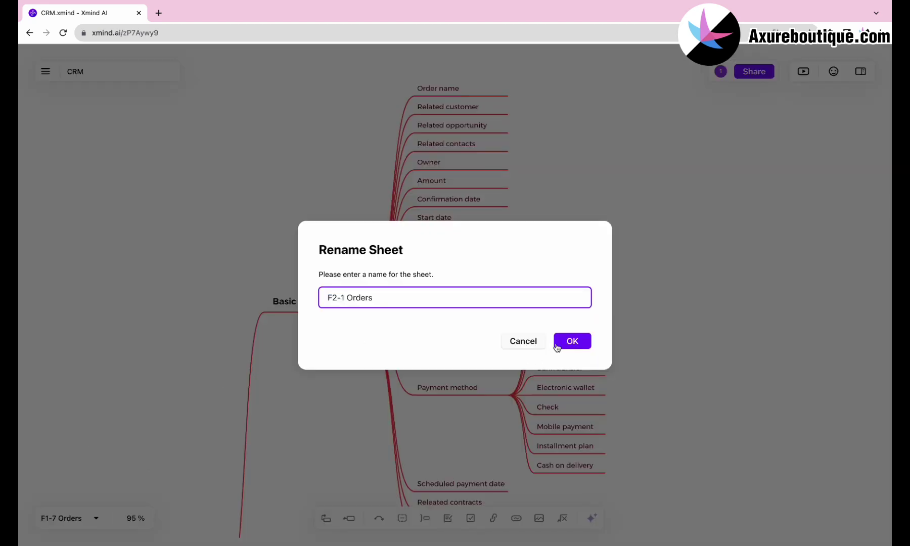
left_click(557, 347)
scroll(223, 371, "down", 10)
left_click(150, 319)
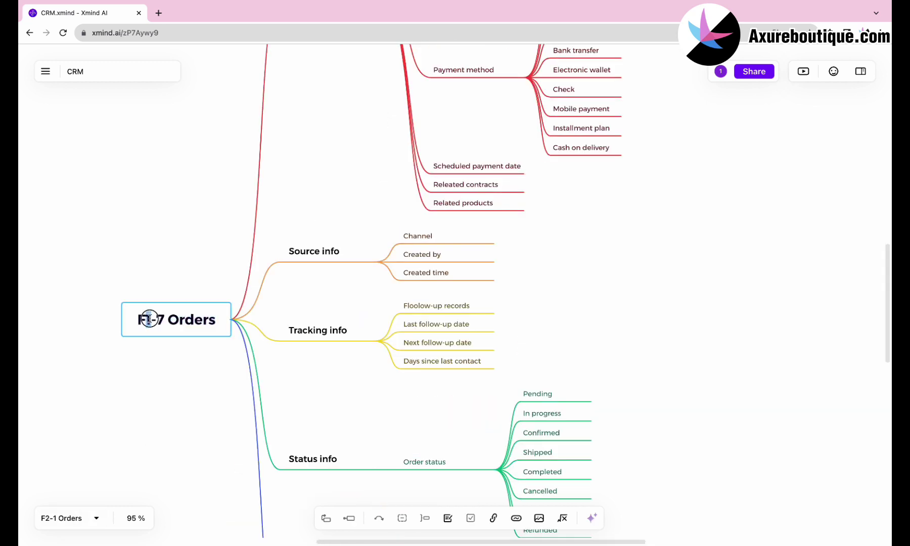
- Duplicate the F2-1 Orders sheet and name the copy F2-2 Products
left_click(96, 518)
left_click(123, 432)
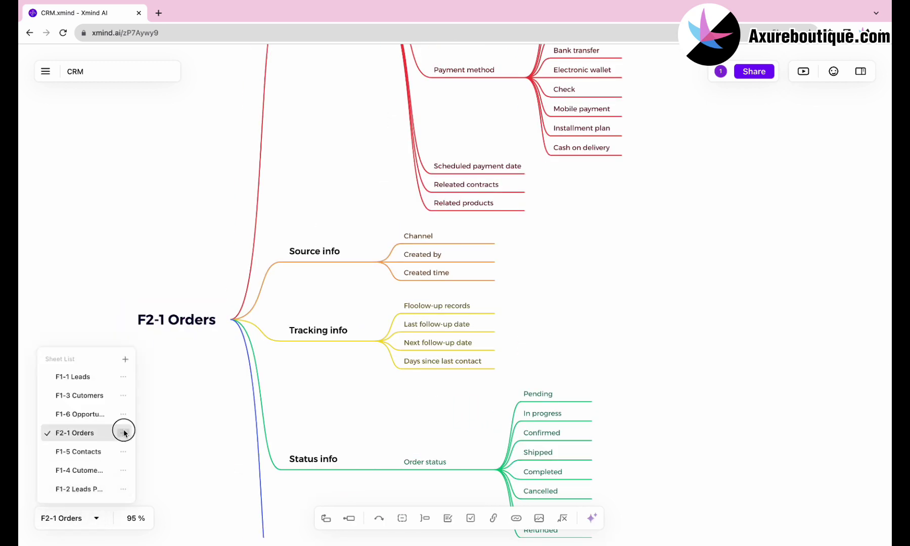
left_click(146, 473)
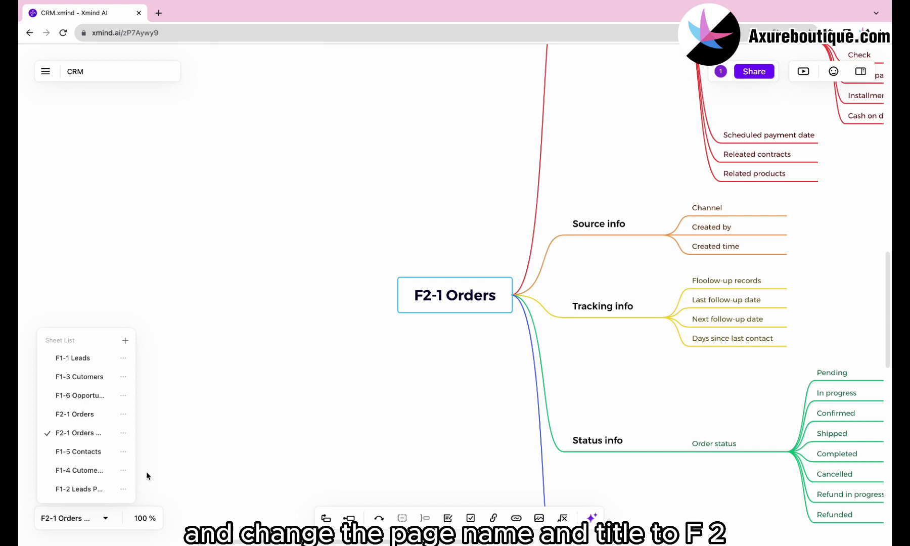
left_click(124, 432)
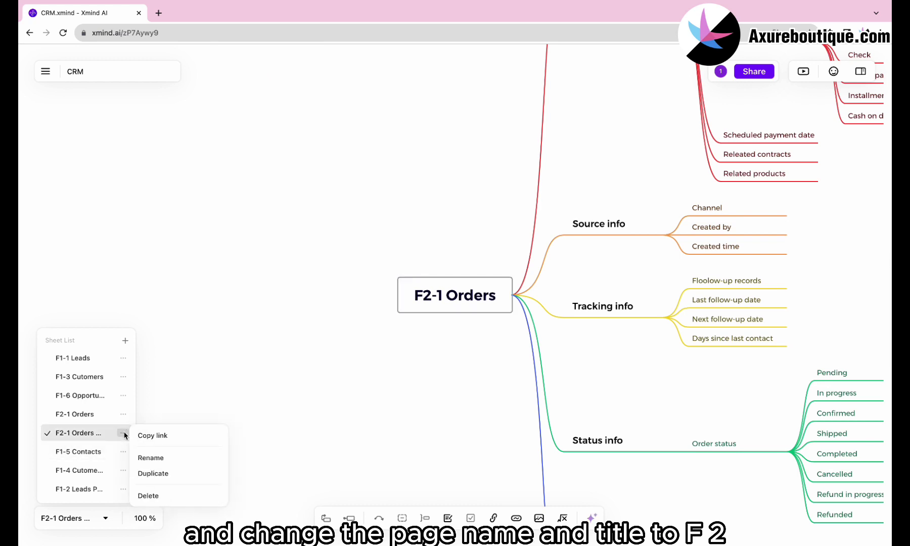
left_click(152, 458)
type("F2-2 Products")
left_click(559, 347)
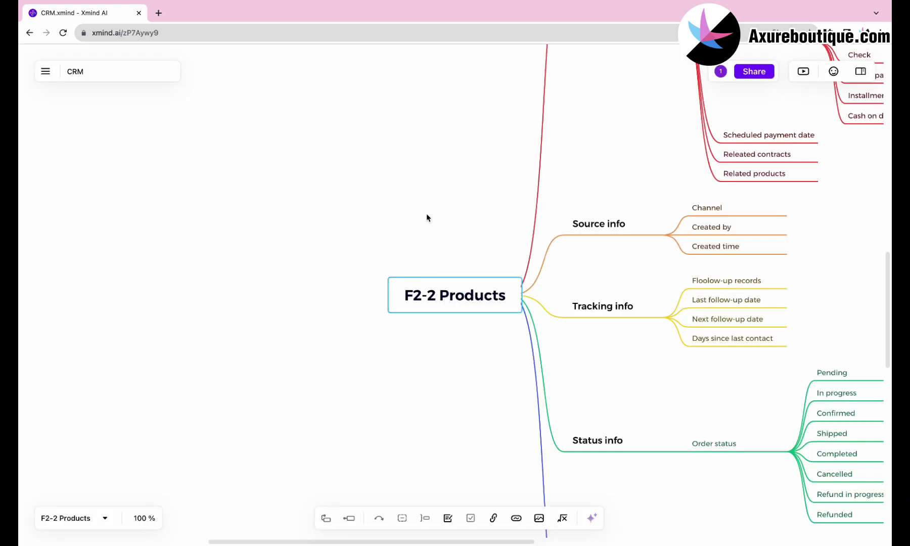
- Replace the old Basic info subtopics with new fields from Product name to Remarks
scroll(451, 185, "up", 5)
scroll(474, 152, "down", 2)
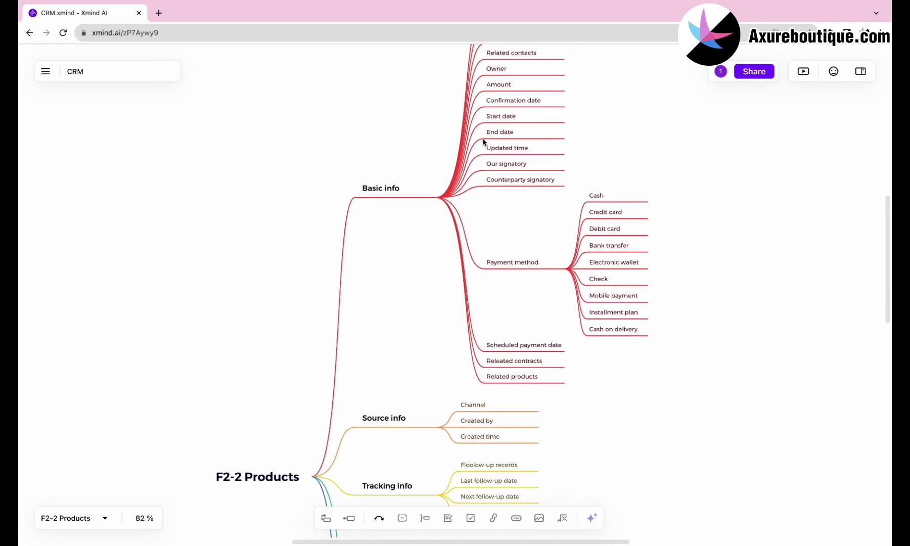
scroll(556, 101, "up", 4)
left_click_drag(575, 65, 360, 461)
key("Delete")
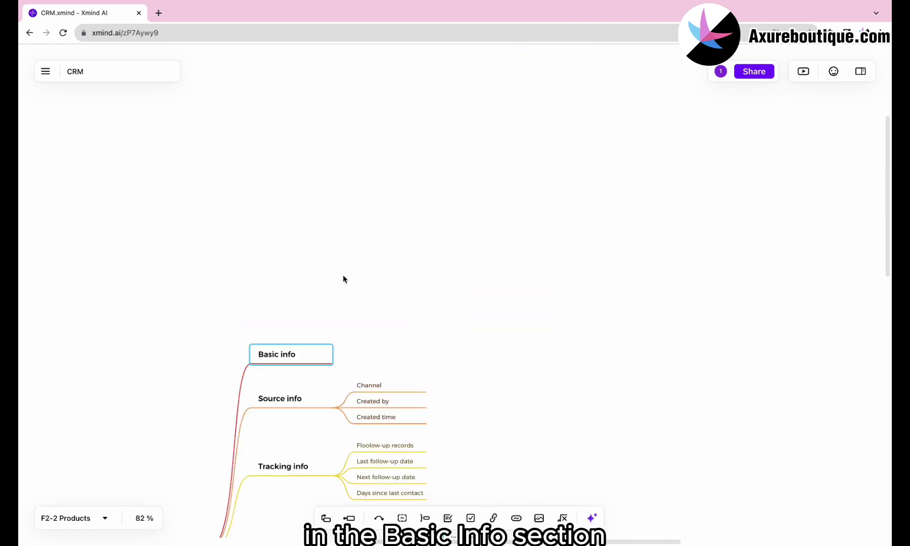
key("Tab")
scroll(368, 333, "up", 5)
scroll(377, 321, "down", 3)
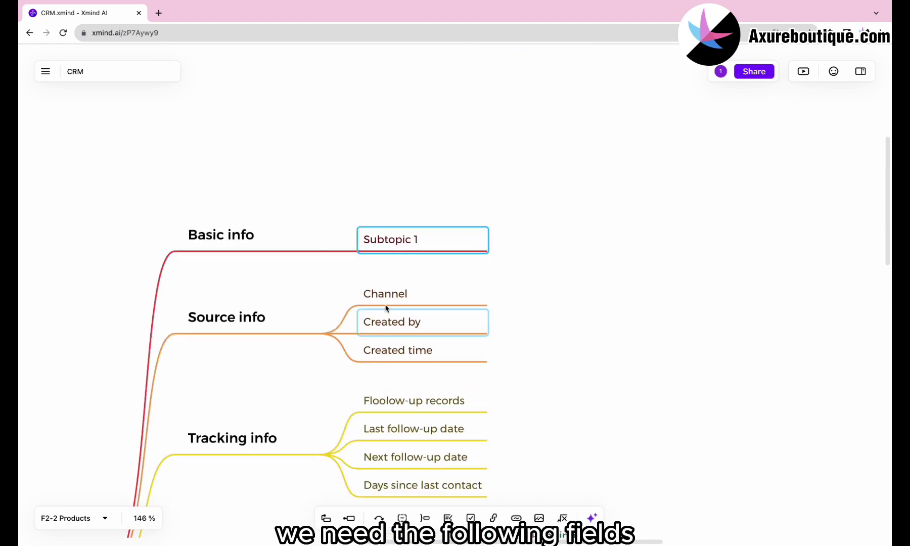
double_click(397, 243)
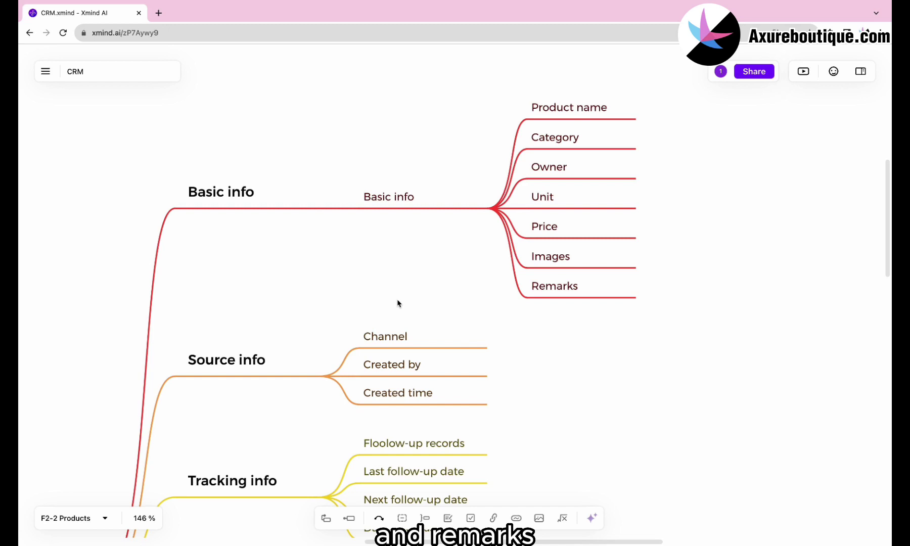
- Replace the Order status topic under Status info with a Product status topic
scroll(256, 353, "down", 10)
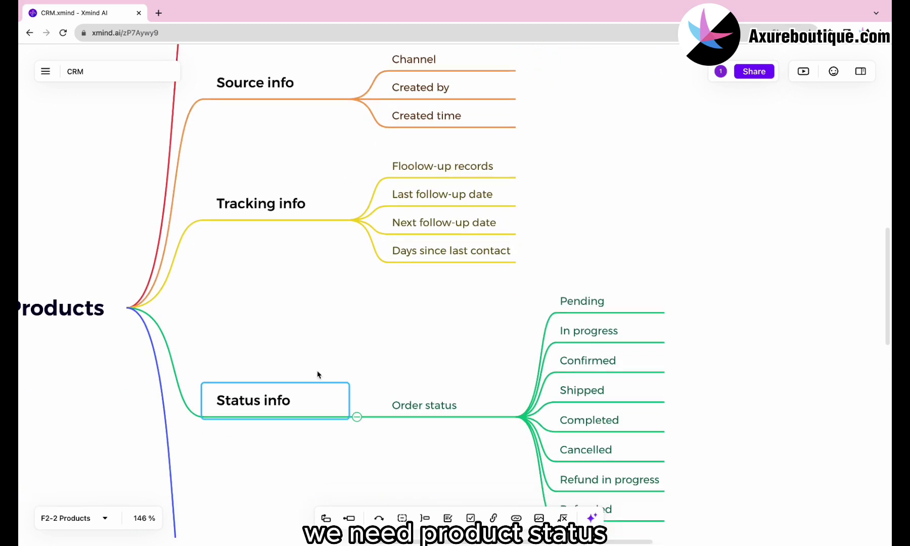
scroll(318, 374, "down", 1)
left_click(417, 389)
key("Delete")
key("Tab")
double_click(404, 379)
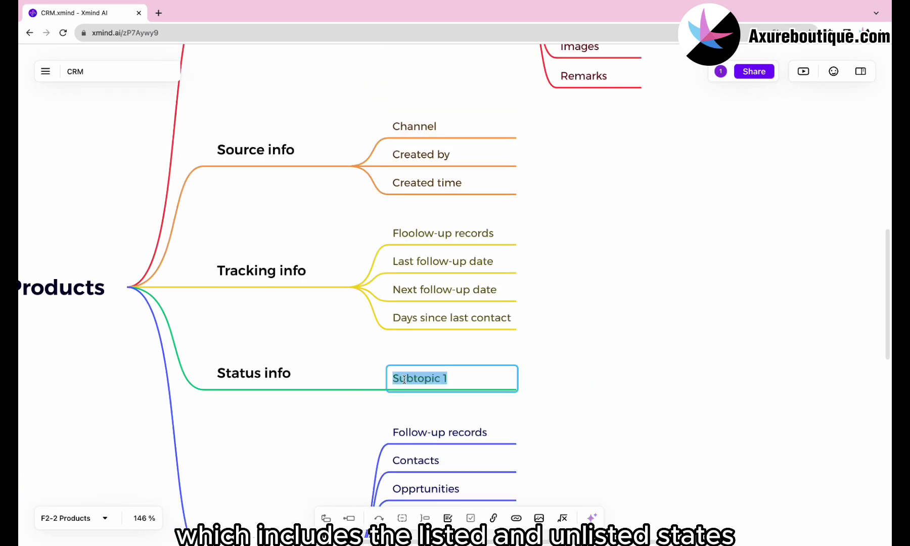
type("Product status")
scroll(404, 380, "down", 3)
left_click(430, 291)
- Give Product status two options: Listed and Unlisted
key("Tab")
type("Listed")
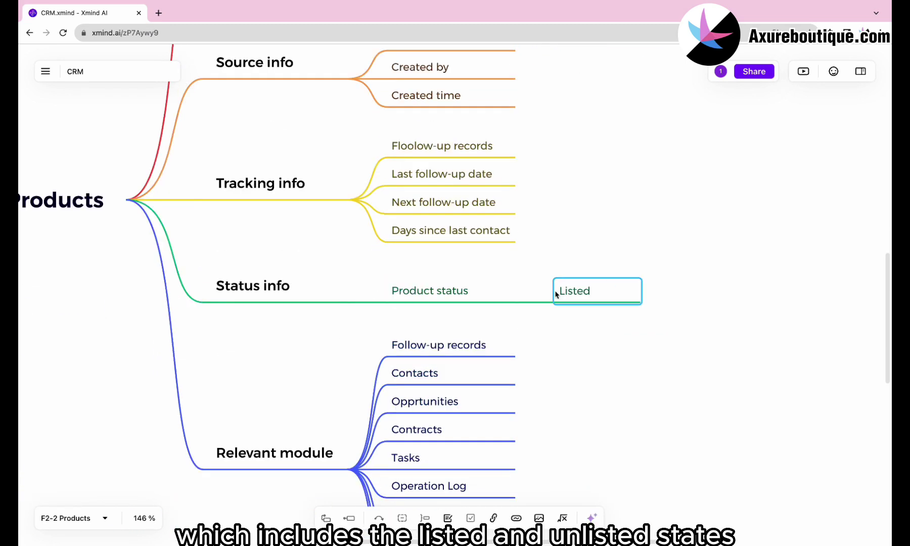
left_click(450, 292)
key("Tab")
type("Unlisted")
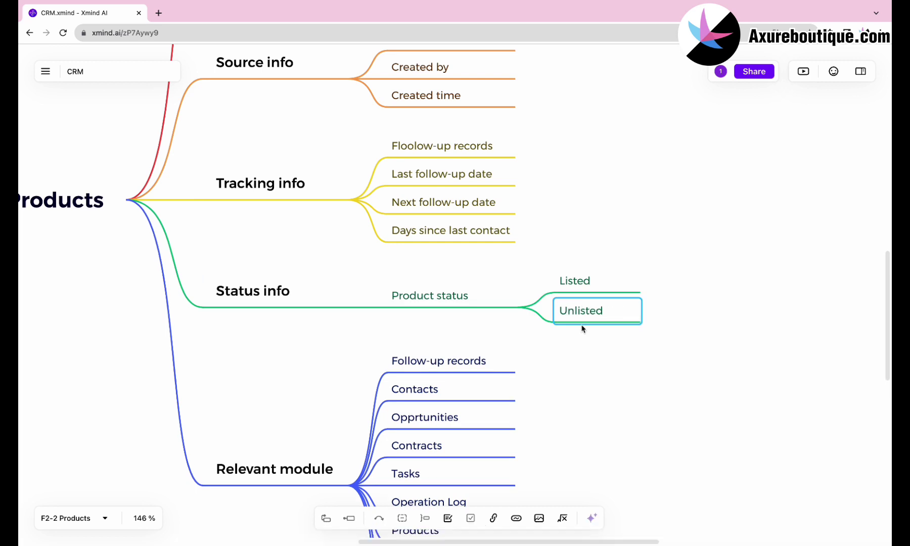
left_click(492, 334)
- Delete the Tracking info branch and select the Relevant module branch
scroll(493, 334, "up", 3)
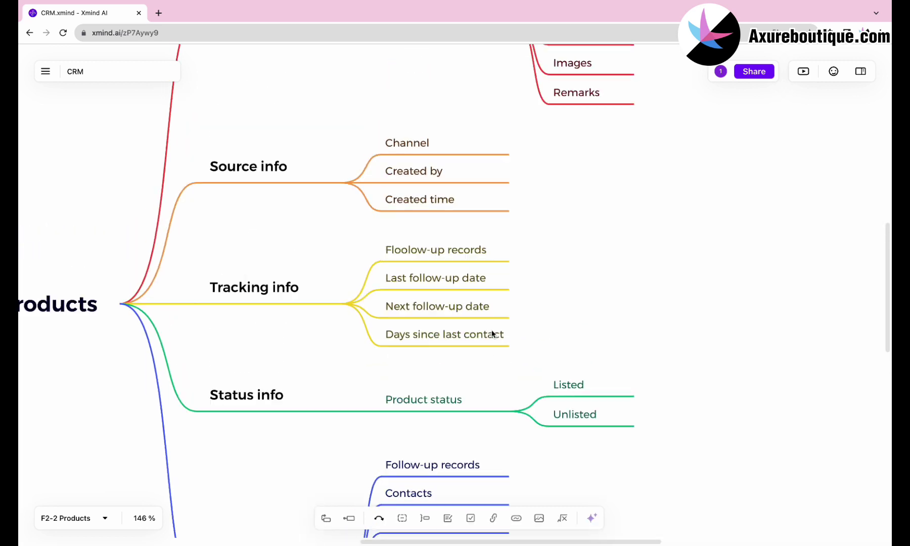
left_click(290, 336)
key("Up")
key("Down")
key("Delete")
scroll(281, 335, "down", 3)
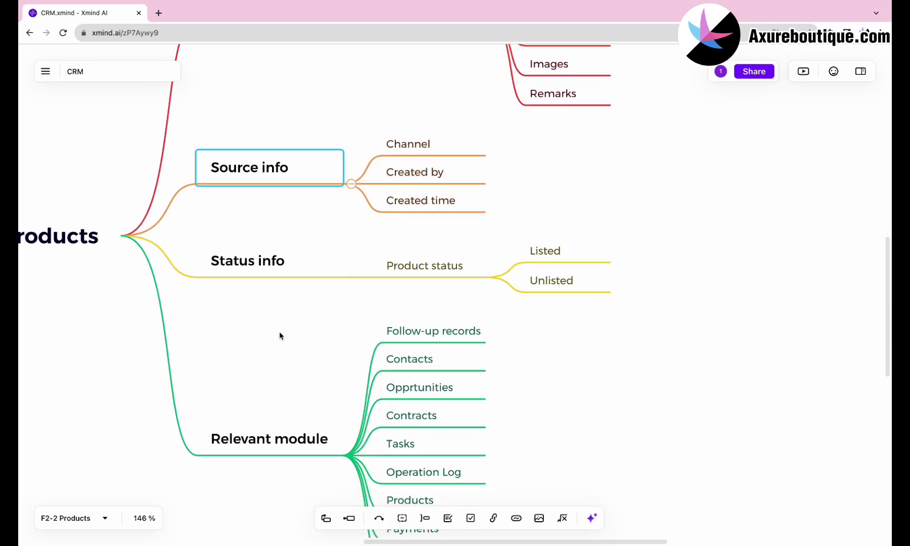
left_click(269, 402)
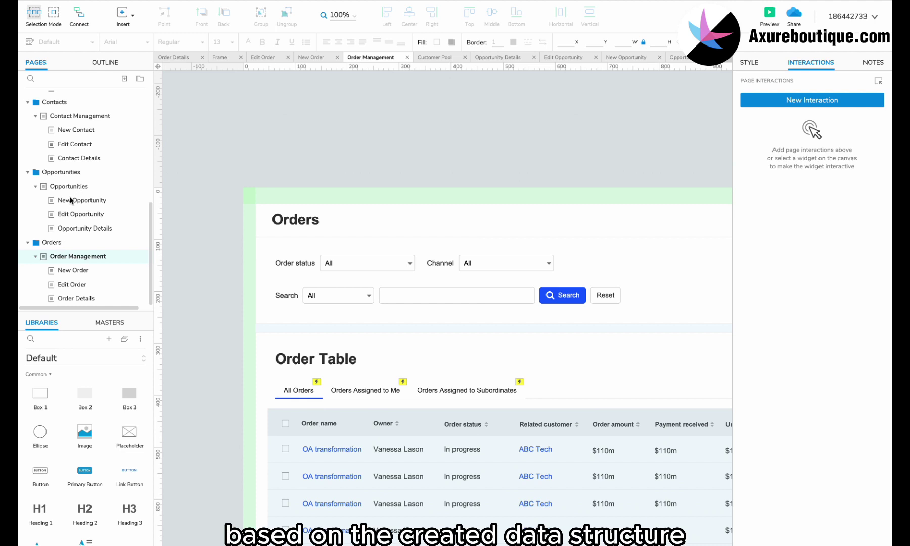
- Duplicate the Opportunities folder branch and name the copy Prodcuts
right_click(67, 184)
left_click(61, 172)
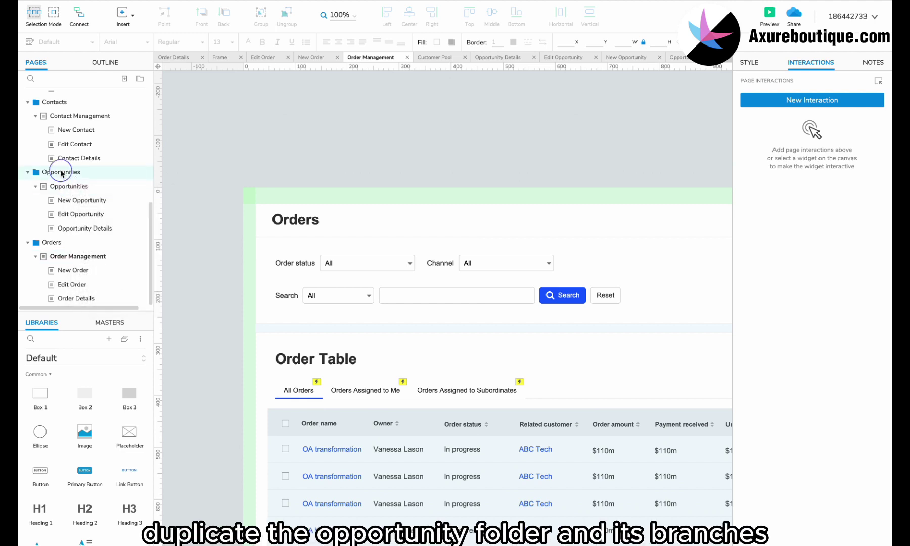
right_click(62, 173)
mouse_move(91, 258)
left_click(191, 268)
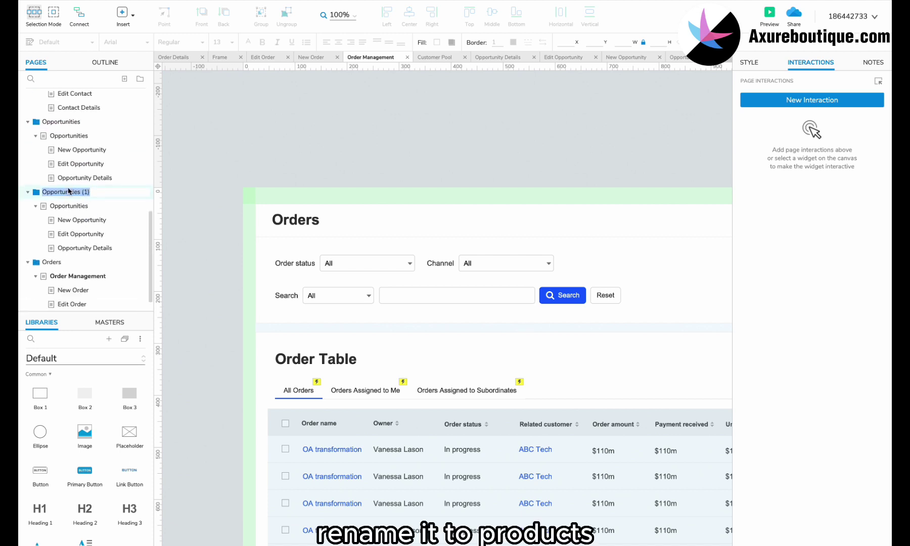
type("Prodcuts")
key("Return")
- Rename the first two copied pages to Product Management and New Product
left_click(66, 258)
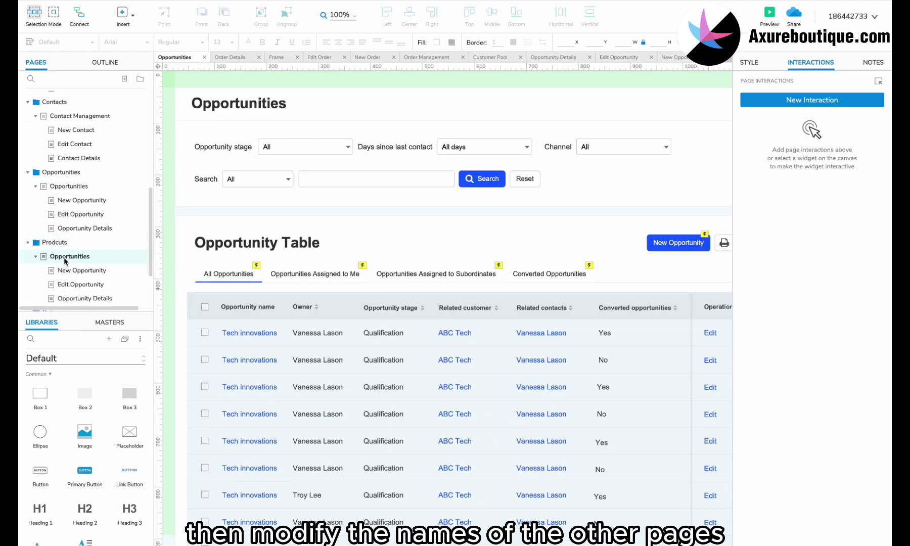
left_click(65, 259)
type("Product Management")
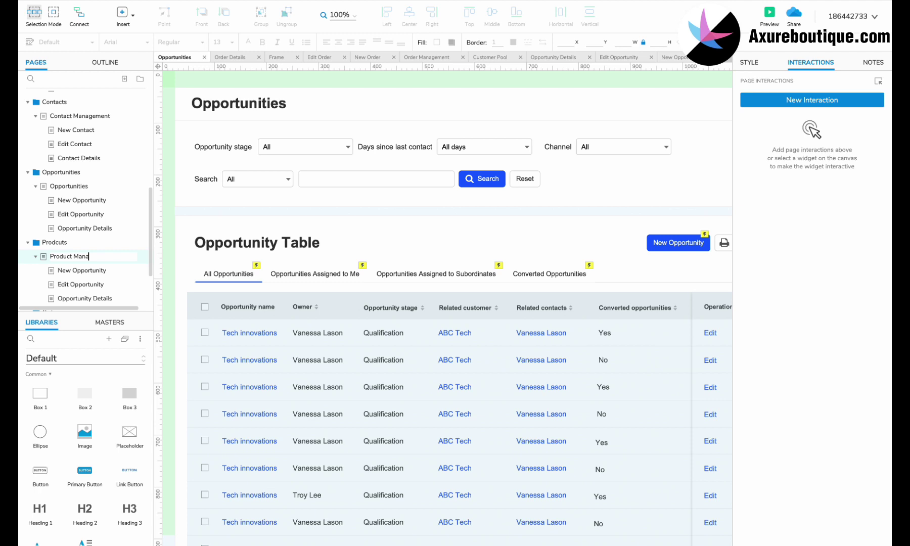
left_click(96, 271)
left_click(96, 272)
type("New Product")
- Rename the remaining copied pages to Edit Product and Product Details
left_click(92, 286)
double_click(93, 286)
type("Product")
scroll(89, 263, "down", 3)
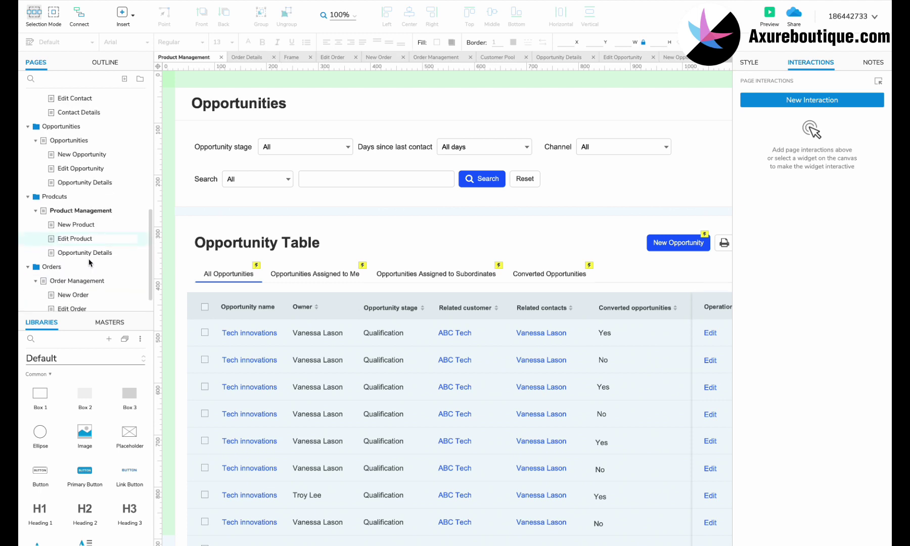
left_click(84, 253)
double_click(77, 254)
type("Product")
left_click(68, 212)
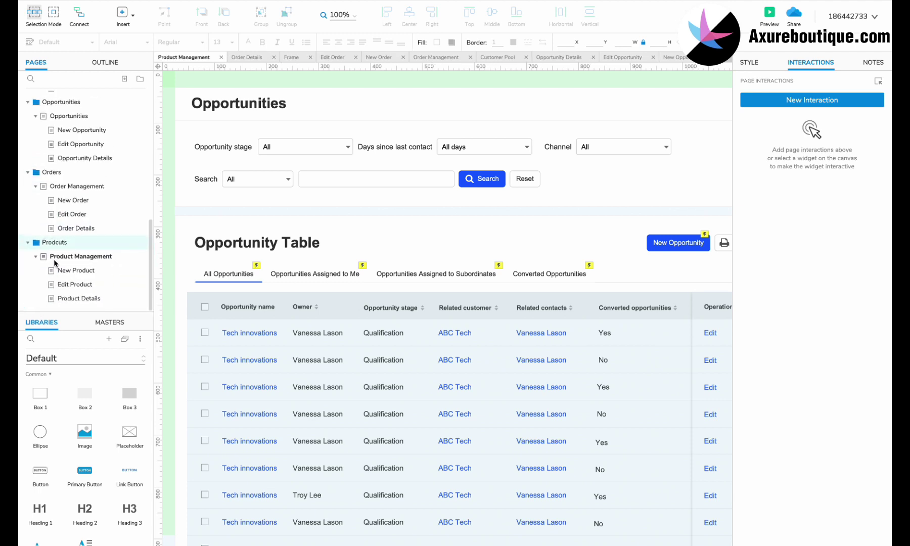
- Retitle the page heading to Products and relabel the stage filter as Category
double_click(239, 103)
type("Products")
left_click(242, 195)
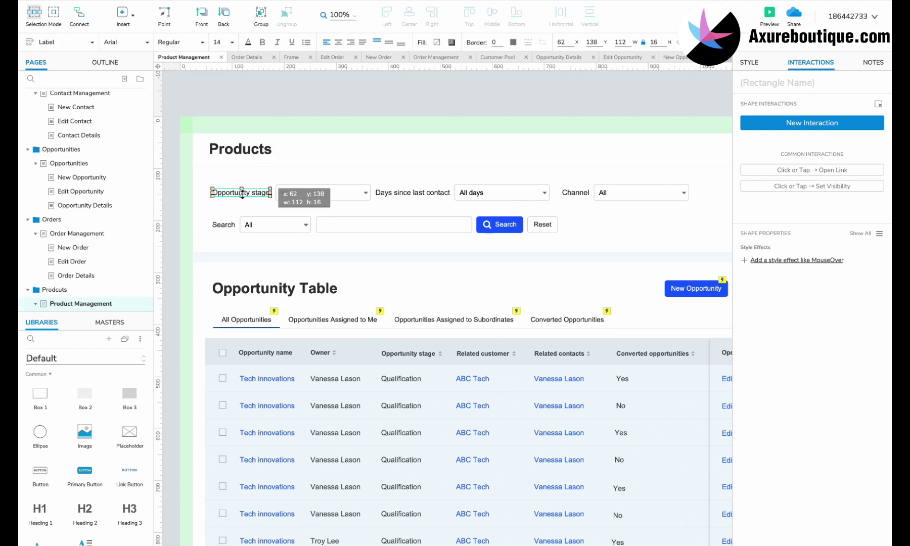
double_click(241, 194)
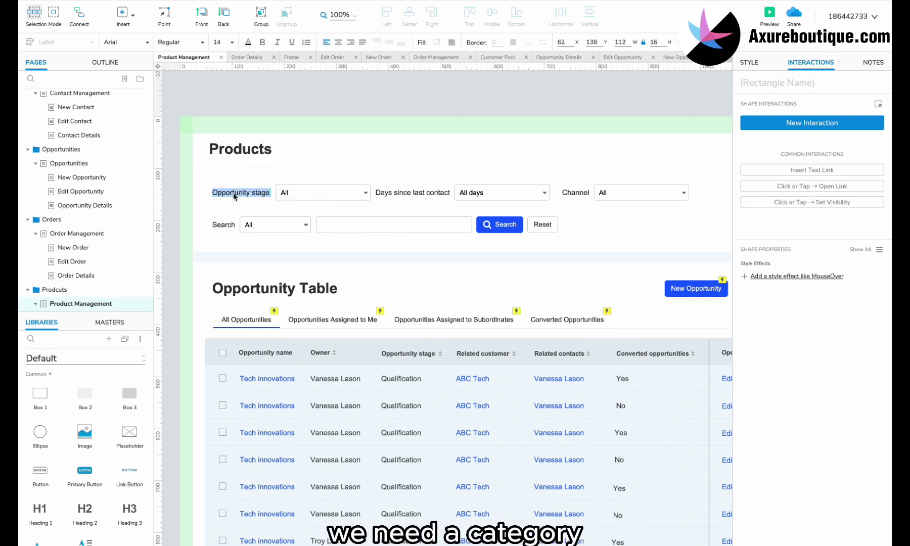
type("Category")
left_click(320, 192)
left_click_drag(295, 194, 265, 191)
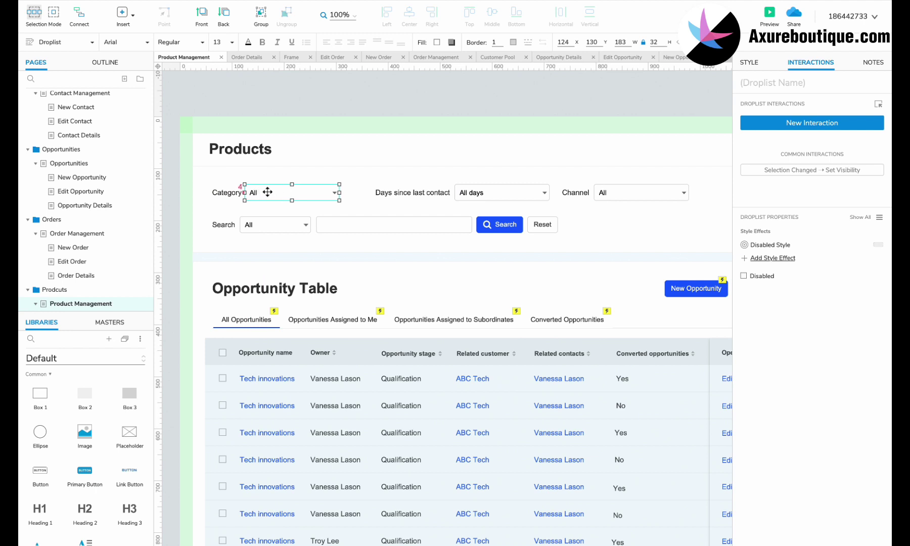
- Replace the Category dropdown options with Books, Clothes and Fashion
double_click(266, 192)
left_click(413, 227)
left_click_drag(427, 277, 369, 219)
key("ctrl+v")
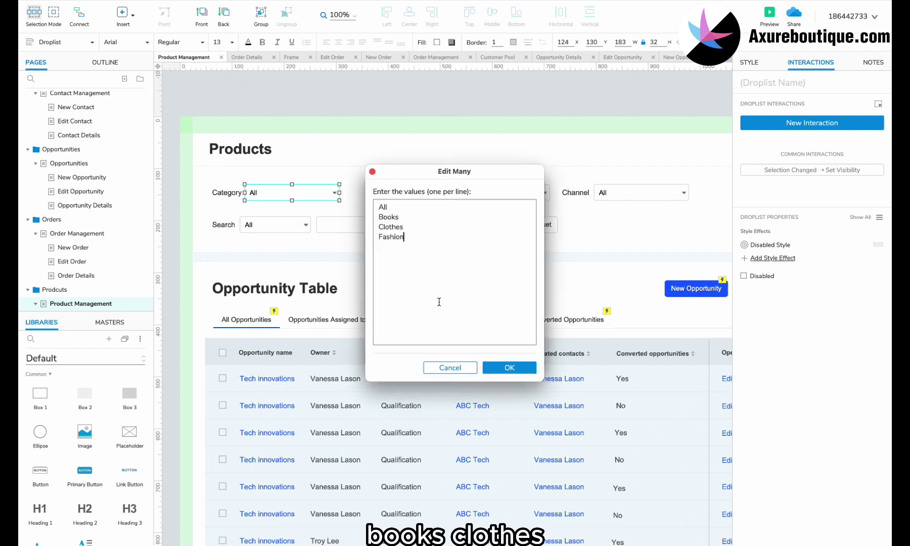
left_click(511, 368)
left_click(517, 360)
left_click(442, 198)
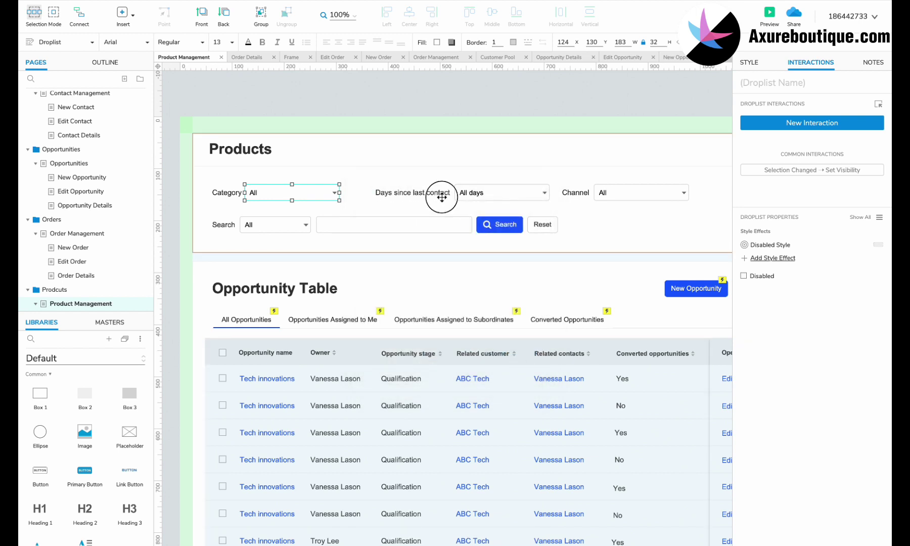
- Relabel Days since last contact to Listing status and realign it with its list
double_click(426, 193)
type("Listing status")
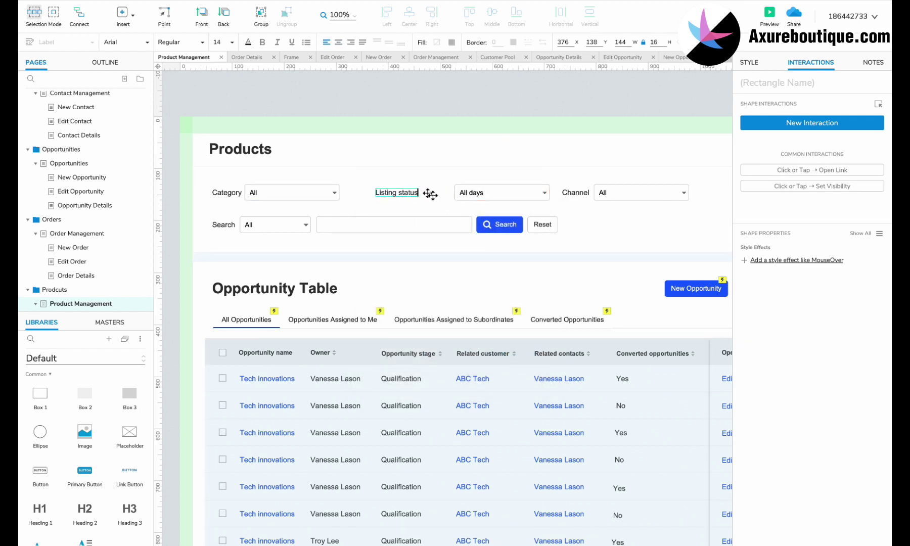
left_click(490, 191)
left_click_drag(491, 191, 456, 191)
left_click(395, 193, "shift")
left_click_drag(395, 193, 372, 194)
- Set Listing status options All, Listed, Unlisted defaulting to Listed, and Search to product name or number
double_click(419, 196)
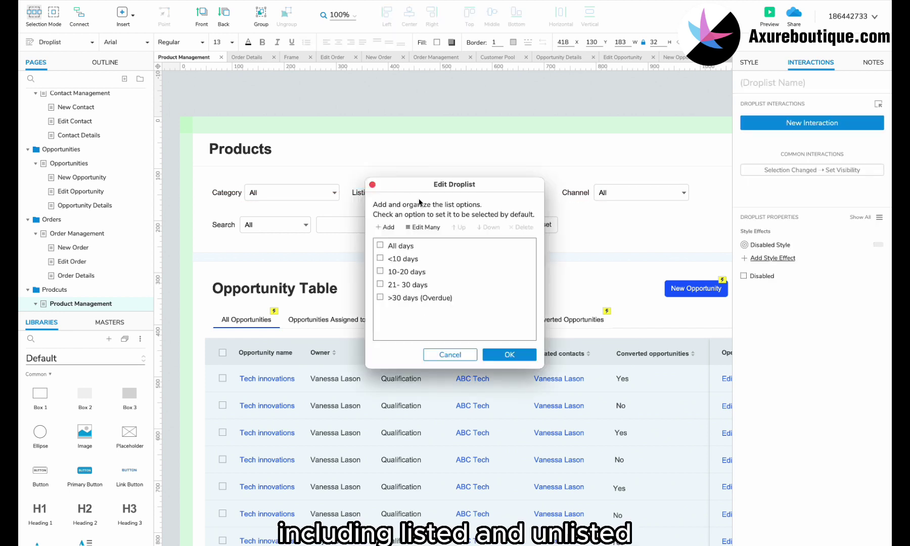
left_click(420, 228)
key("ctrl+a")
type("All")
key("Return")
type("Listed")
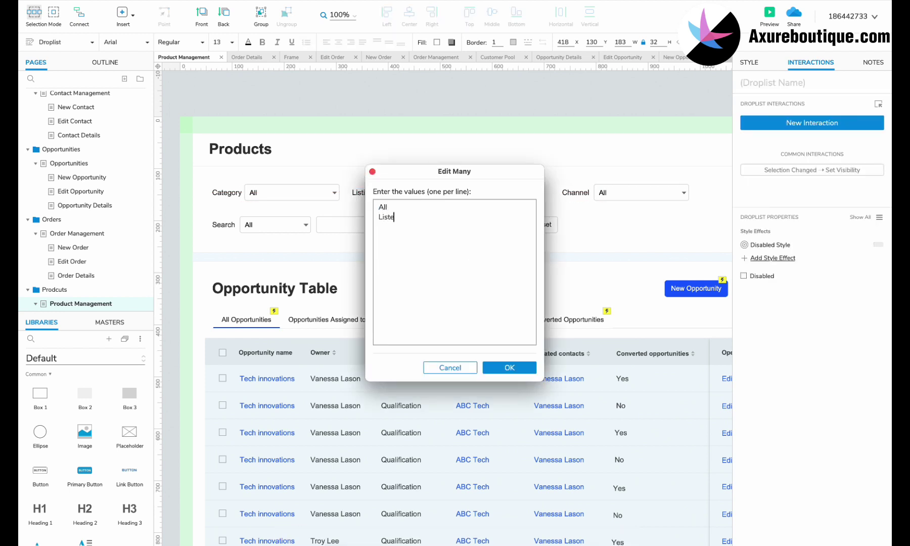
key("Return")
type("Unlisted")
left_click(509, 366)
left_click(379, 258)
left_click(517, 354)
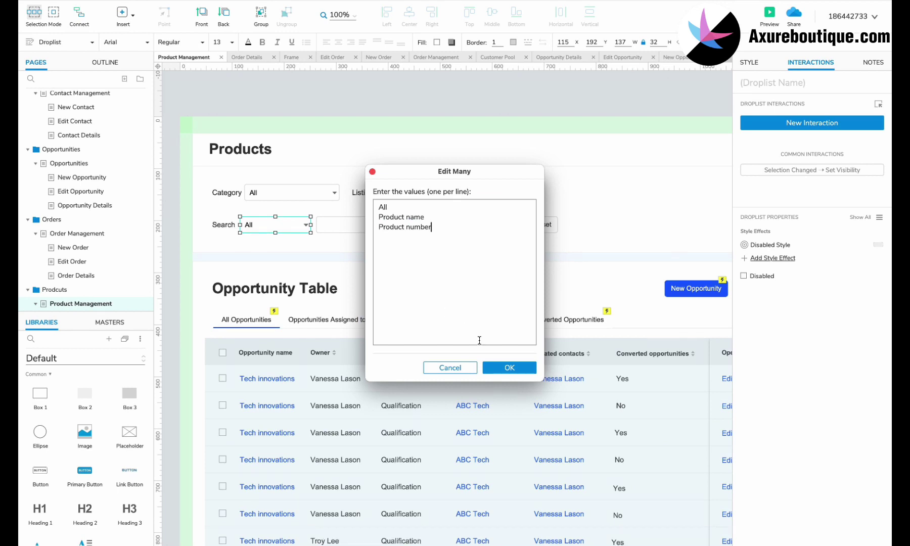
left_click(508, 368)
left_click(495, 354)
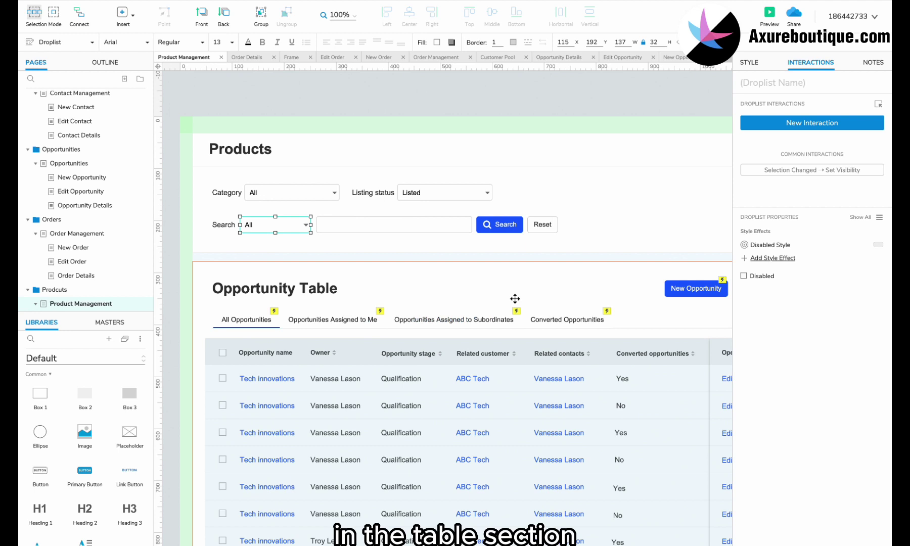
- Rename the table heading to 'All Products' and both tab labels to 'Products'
double_click(276, 289)
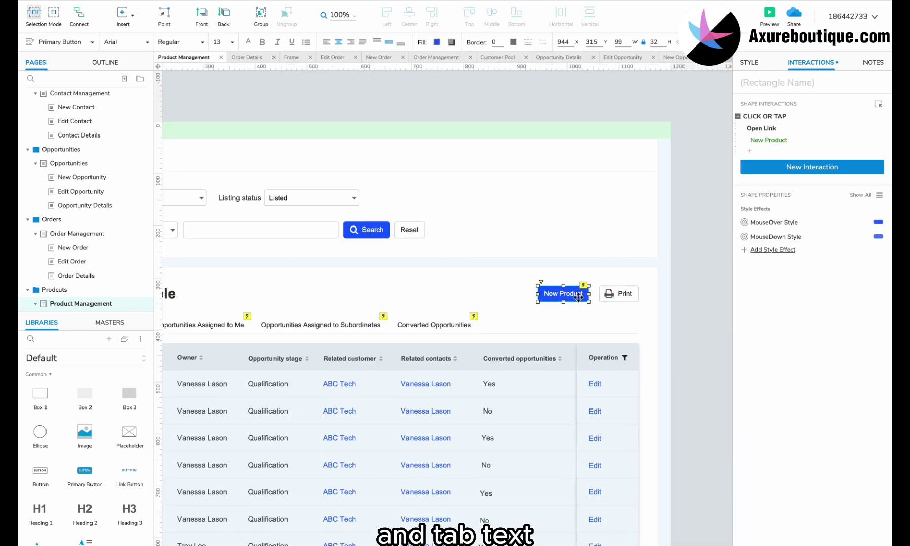
key("Escape")
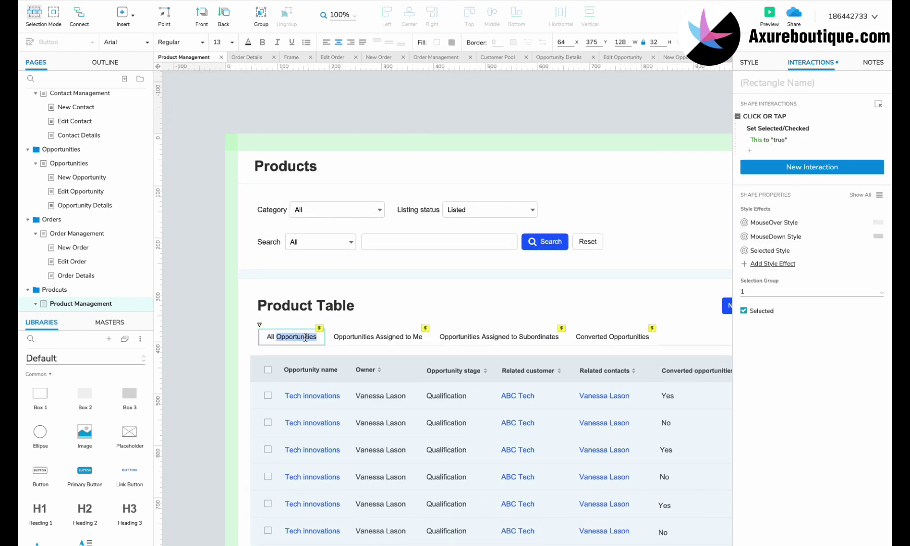
type("All Products")
double_click(366, 337)
type("Products")
double_click(459, 337)
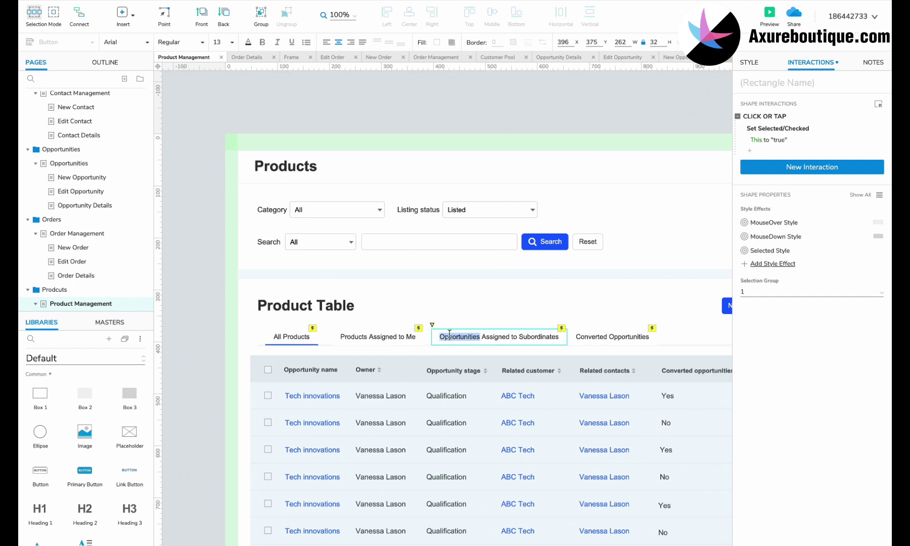
type("Products")
- Delete the Converted Opportunities tab and shift the remaining product tabs left
left_click(612, 337)
key("Delete")
left_click_drag(287, 338, 279, 338)
left_click_drag(351, 337, 338, 337)
left_click(427, 336)
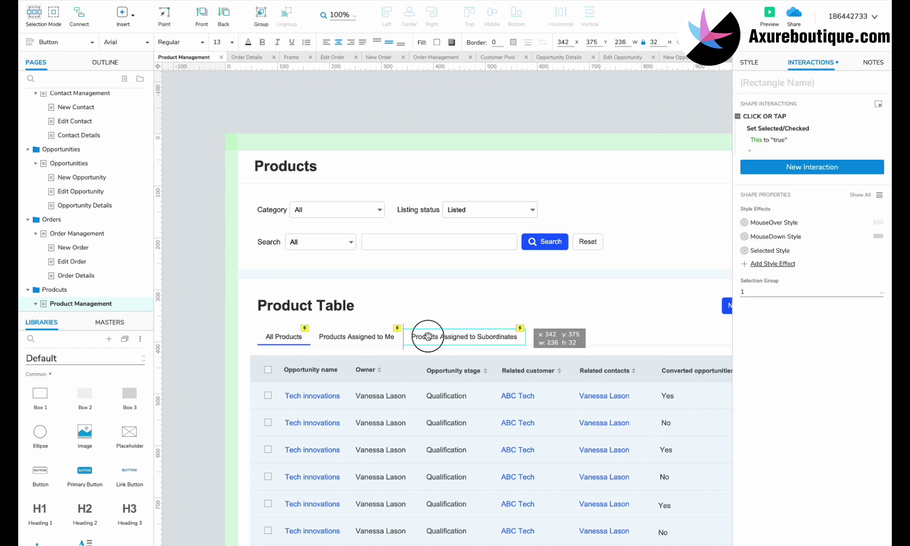
scroll(360, 364, "down", 5)
scroll(303, 336, "right", 2)
- Rename the first two column headers to 'Product' and 'Product number'
left_click(278, 237)
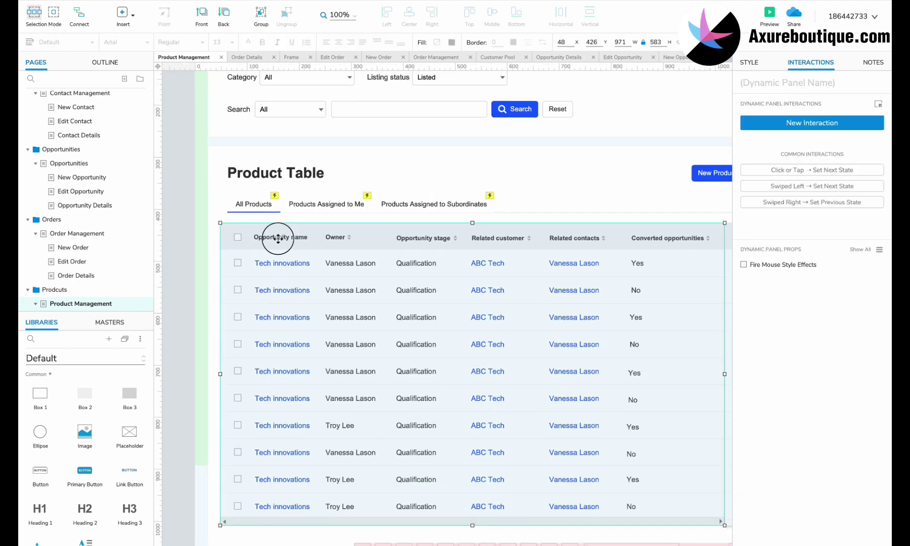
double_click(278, 238)
double_click(269, 237)
type("Product")
double_click(423, 238)
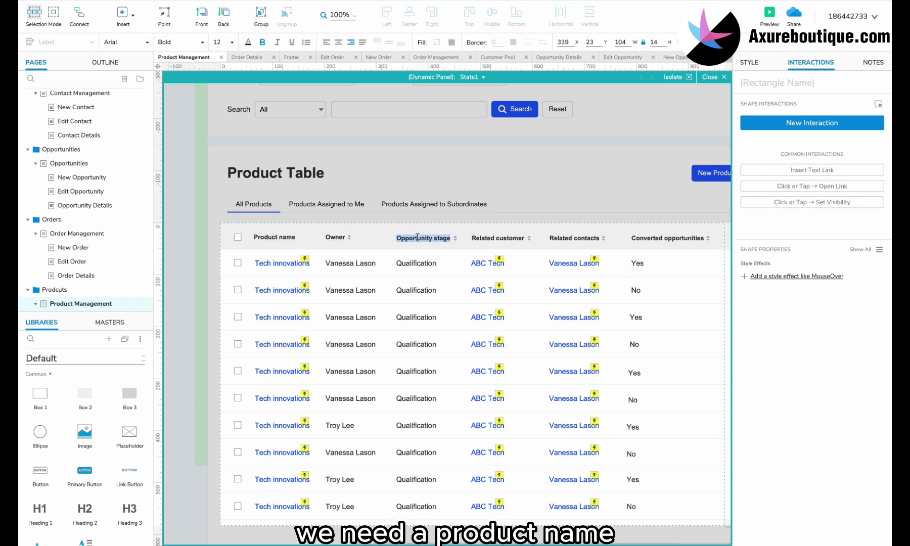
type("Product number")
left_click(209, 484)
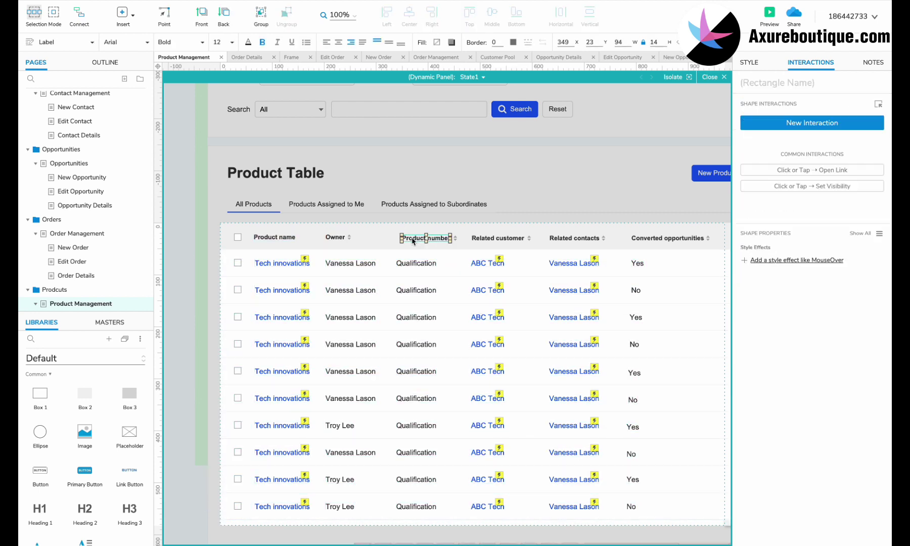
- Move the Related columns to the right to make room in the table
scroll(242, 435, "down", 1)
scroll(283, 378, "down", 3)
left_click_drag(282, 377, 277, 384)
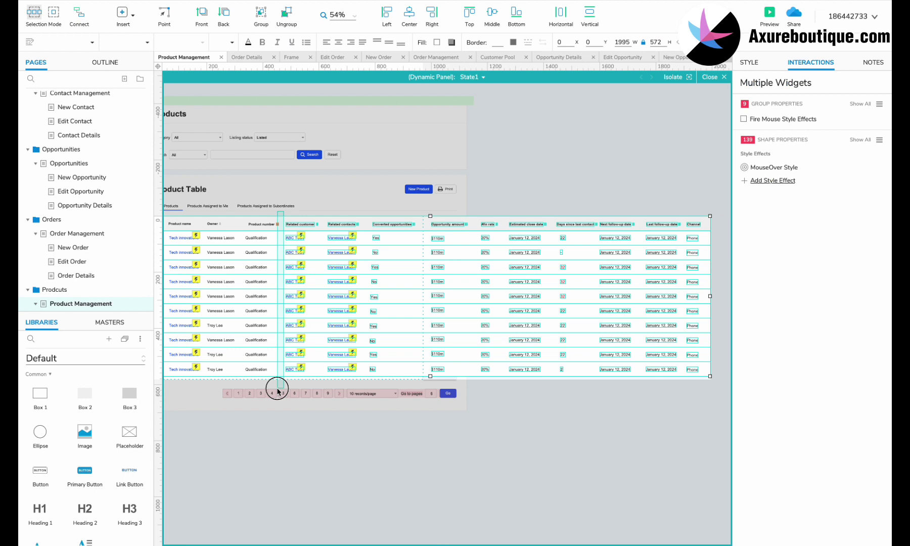
scroll(291, 229, "up", 2)
left_click_drag(333, 225, 427, 226)
scroll(427, 225, "left", 2)
scroll(427, 225, "down", 1)
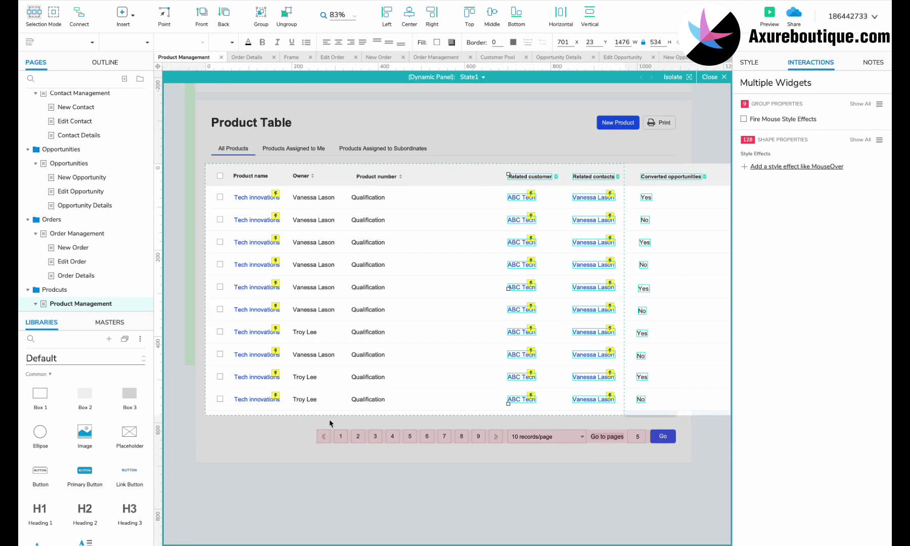
- Move the Owner column beside Product number and shift both columns left
left_click_drag(335, 421, 307, 172)
left_click_drag(443, 420, 439, 160)
left_click_drag(302, 174, 421, 174)
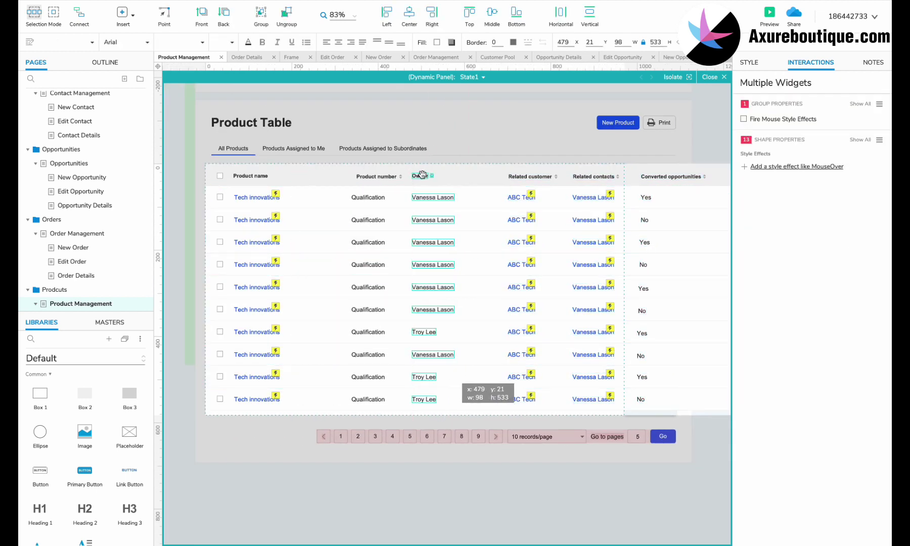
left_click_drag(463, 421, 349, 169)
left_click_drag(331, 428, 324, 104)
left_click_drag(376, 176, 352, 177)
- Copy the Owner header and cell into a new column named 'Category'
left_click(312, 176)
scroll(313, 175, "up", 3)
left_click(392, 176)
left_click(408, 176, "shift")
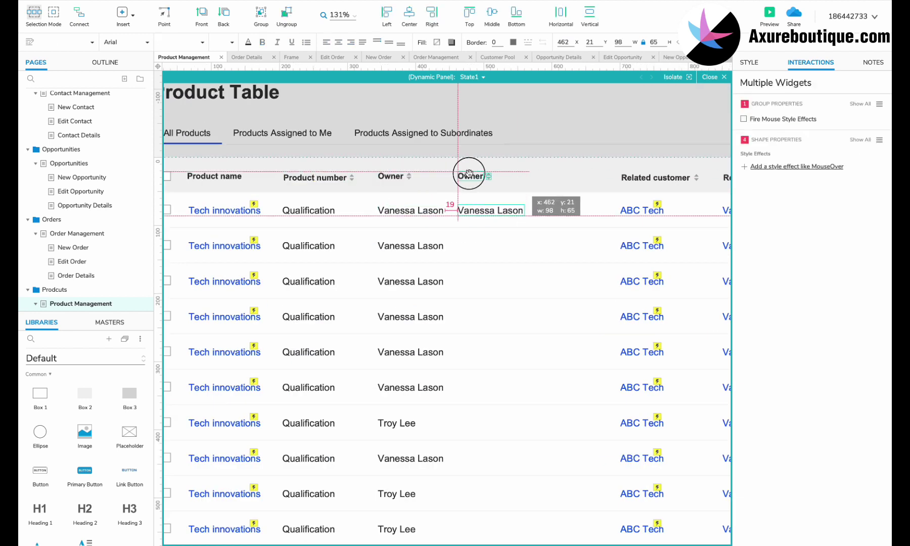
double_click(470, 176)
left_click_drag(469, 174, 430, 231)
type("Category")
key("Escape")
- Fill the Category column with 'Books' in all ten rows
scroll(475, 236, "right", 2)
left_click(430, 196, "shift")
left_click_drag(430, 195, 423, 384)
left_click(430, 231, "shift")
left_click(430, 195, "shift")
scroll(423, 338, "down", 2)
left_click(426, 344)
left_click(429, 313, "shift")
key("super+d")
scroll(422, 383, "up", 2)
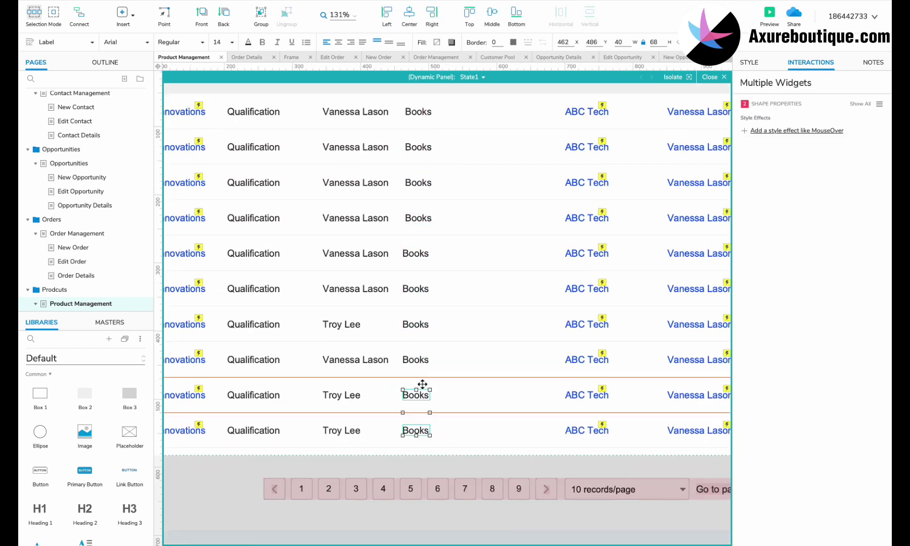
- Add a 'Listing status' column whose first cell reads 'Listed'
left_click(377, 146)
left_click_drag(390, 148, 452, 146)
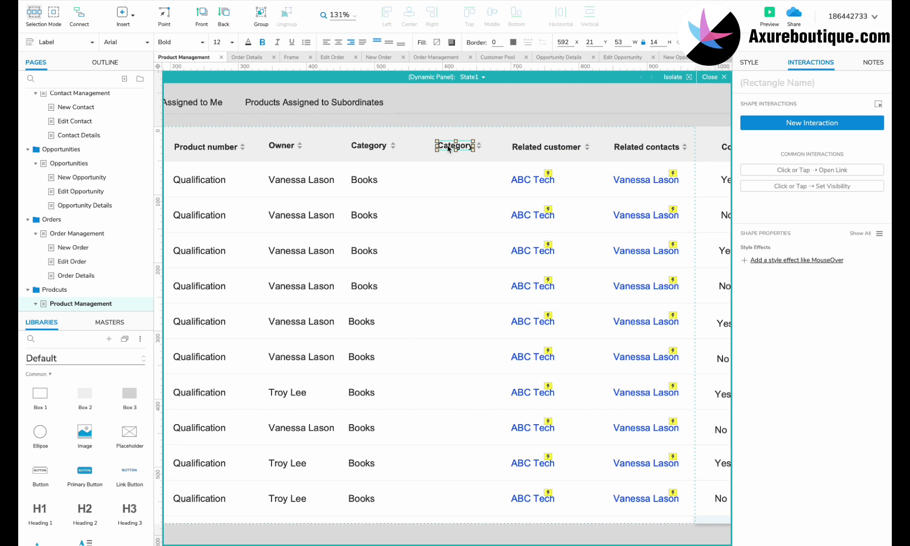
double_click(446, 146)
type("Listing status")
left_click(363, 181)
key("super+d")
left_click_drag(364, 186, 434, 251)
double_click(428, 181)
type("Listed")
key("super+d")
- Fill the Listing status column with Listed and Unlisted values across rows 1–10
left_click(434, 183, "shift")
key("super+d")
double_click(427, 286)
type("Un")
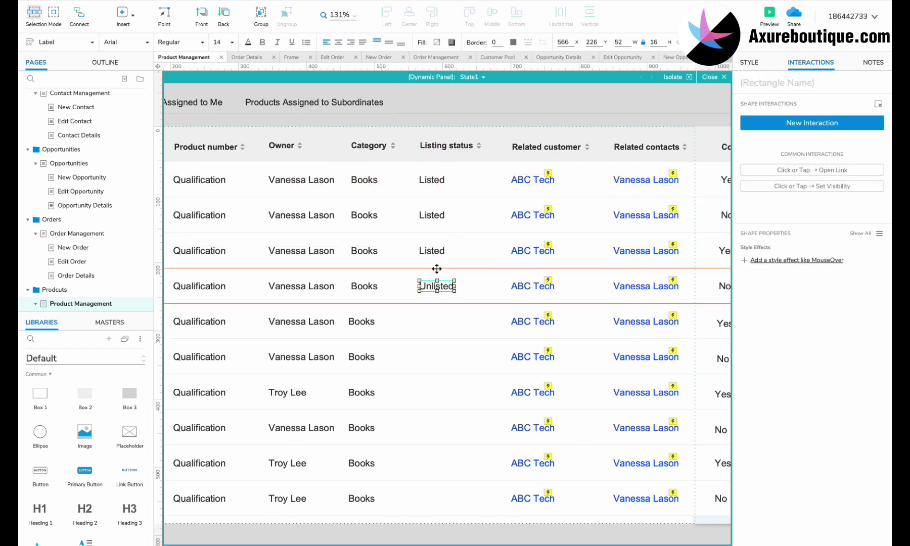
left_click(434, 215, "shift")
left_click(435, 180, "shift")
key("super+d")
left_click_drag(436, 185, 429, 320)
left_click(436, 392)
left_click(436, 428, "shift")
key("super+d")
left_click_drag(436, 401, 429, 465)
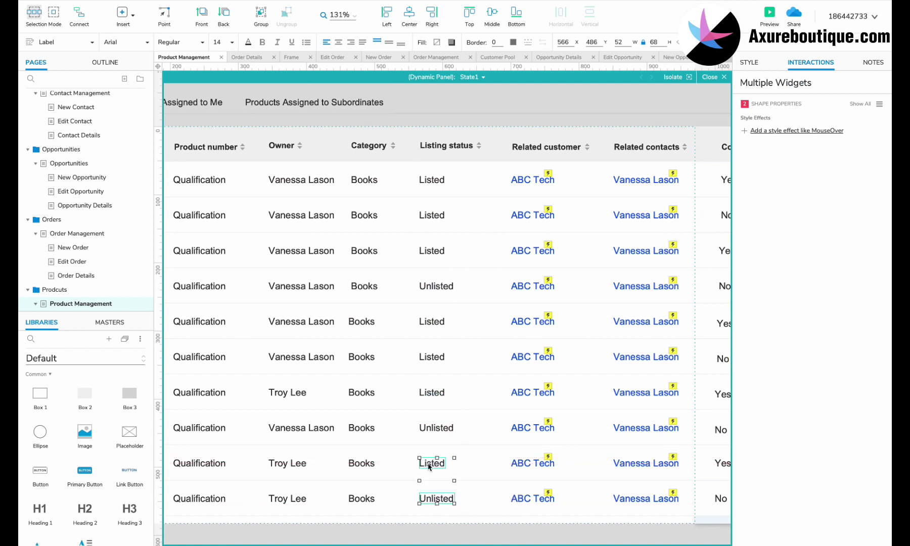
- Rename the Related customer header to 'Unit'
scroll(429, 467, "right", 5)
double_click(378, 143)
type("Unit")
left_click(421, 155)
left_click_drag(409, 141, 351, 141)
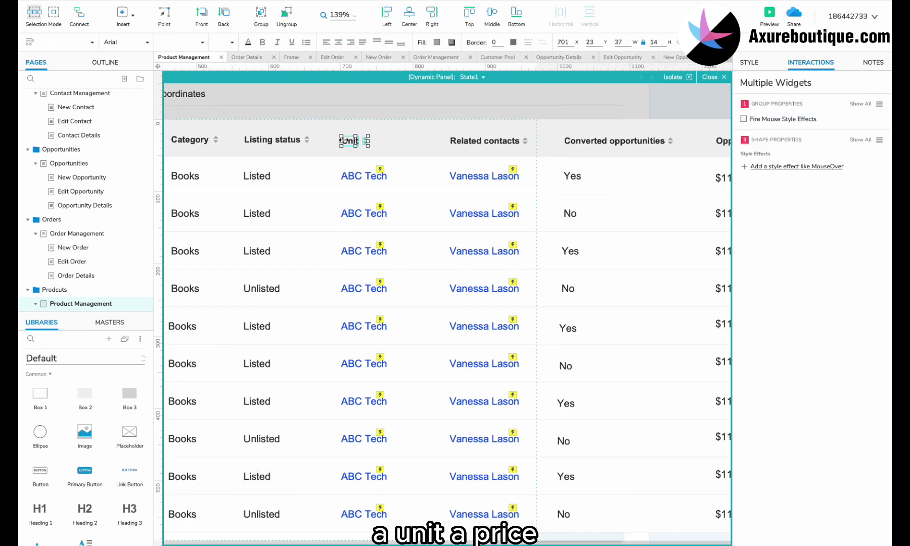
left_click(363, 176)
- Delete the ABC Tech cells from the Unit column
key("Delete")
left_click(363, 214)
left_click(362, 252, "shift")
left_click(361, 289, "shift")
left_click(361, 327, "shift")
left_click(360, 363, "shift")
key("Delete")
- Fill the Unit column with 'Piece' in all ten rows
left_click_drag(257, 176, 348, 212)
left_click(350, 176, "shift")
left_click_drag(350, 175, 348, 326)
left_click(352, 213, "shift")
left_click(355, 177, "shift")
left_click(351, 438)
left_click(350, 402, "shift")
left_click_drag(349, 402, 348, 483)
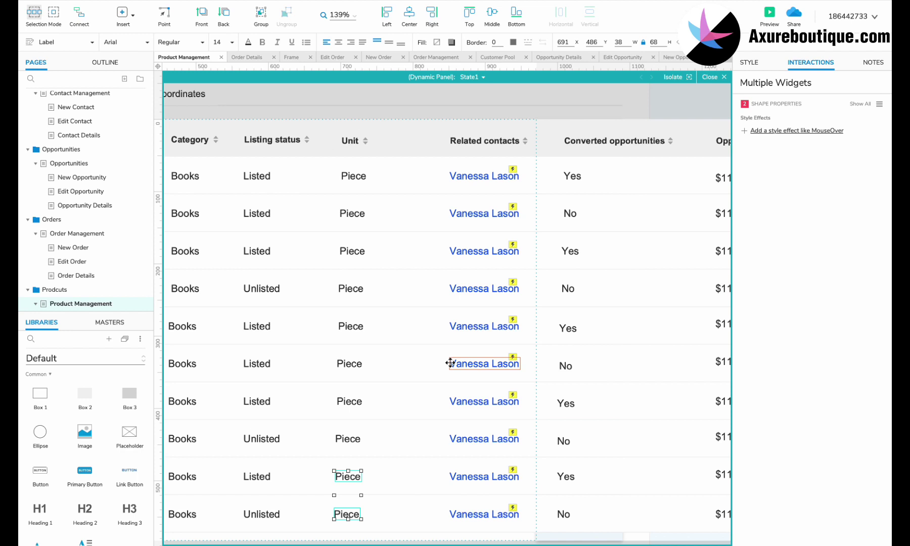
- Delete the Related contacts and Converted opportunities columns
scroll(435, 307, "down", 4)
left_click_drag(520, 491, 407, 203)
left_click_drag(372, 489, 372, 205)
key("Delete")
- Move the amount column next to Unit and rename its header to 'Price'
left_click_drag(596, 491, 567, 203)
left_click_drag(507, 492, 504, 203)
left_click_drag(573, 225, 376, 225)
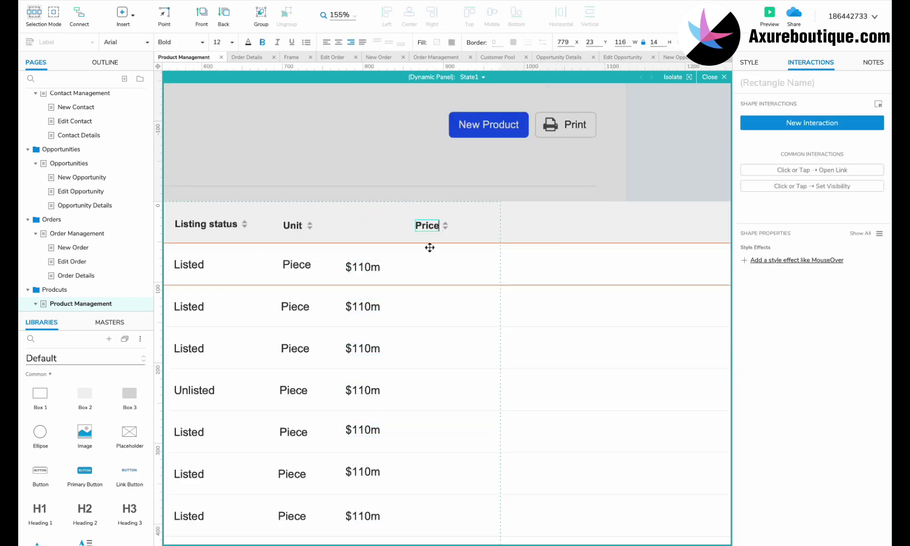
left_click(353, 227)
- Rename the Win rate column header to 'Created by'
scroll(402, 276, "right", 5)
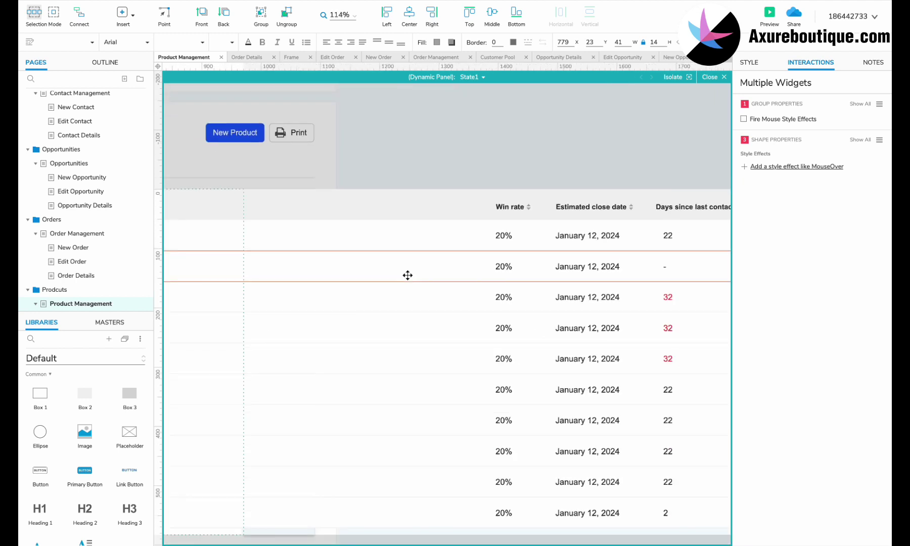
scroll(403, 279, "down", 3)
scroll(396, 247, "left", 1)
left_click(385, 215)
type("C")
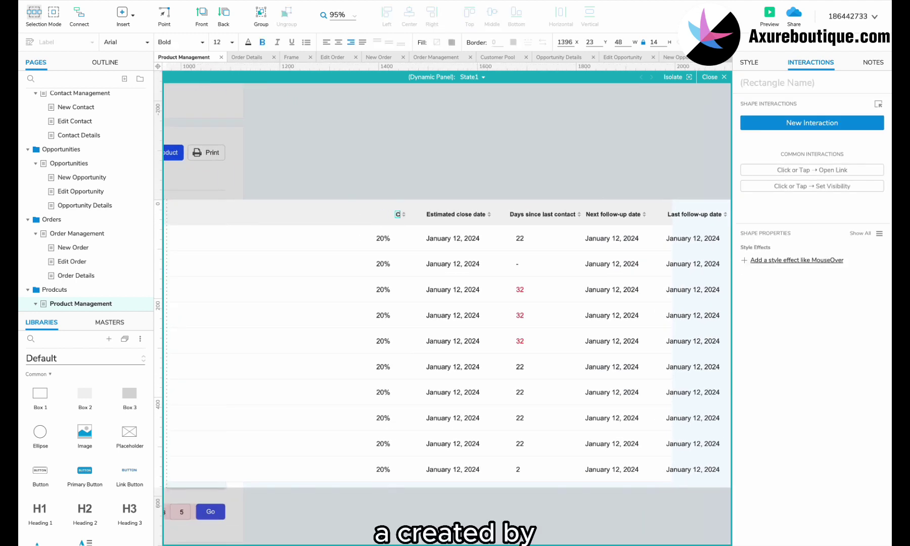
type("reated vy")
key("BackSpace")
key("BackSpace")
type("by")
- Replace every 20% cell in the Created by column with the creator's name
left_click(384, 238)
double_click(383, 238)
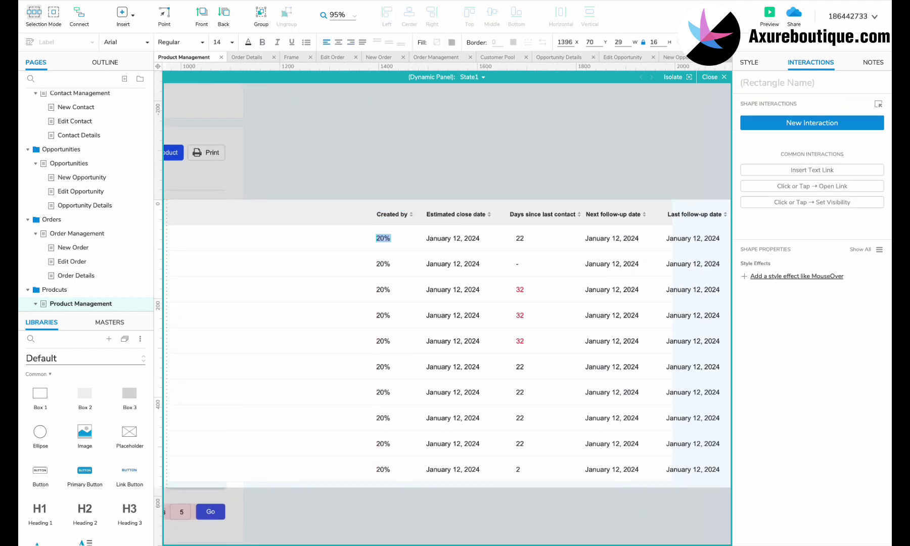
scroll(389, 250, "up", 4)
double_click(380, 238)
key("super+c")
double_click(378, 271)
key("super+v")
double_click(378, 308)
key("super+v")
double_click(378, 345)
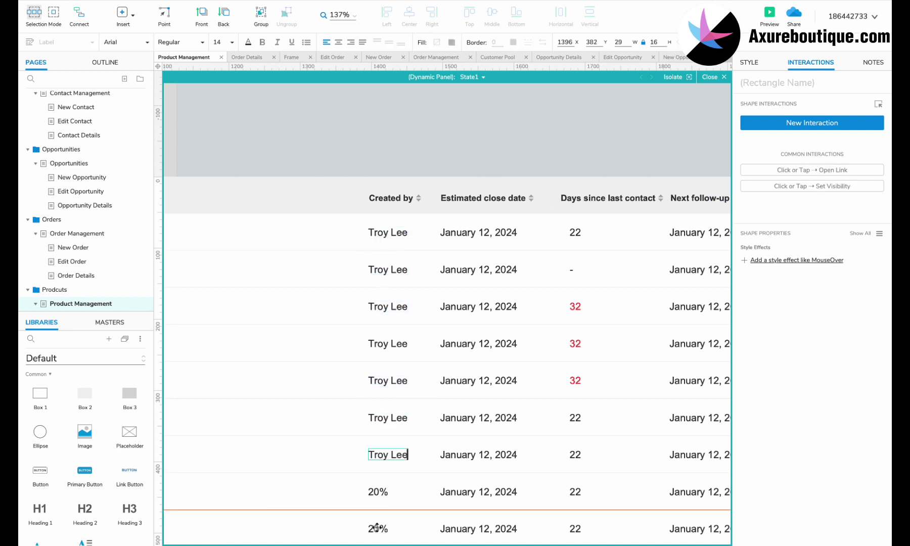
double_click(378, 492)
key("super+v")
scroll(386, 453, "down", 4)
double_click(381, 423)
key("super+v")
double_click(383, 459)
key("super+v")
- Add a new column and align the Updated time header over it
scroll(386, 460, "down", 5)
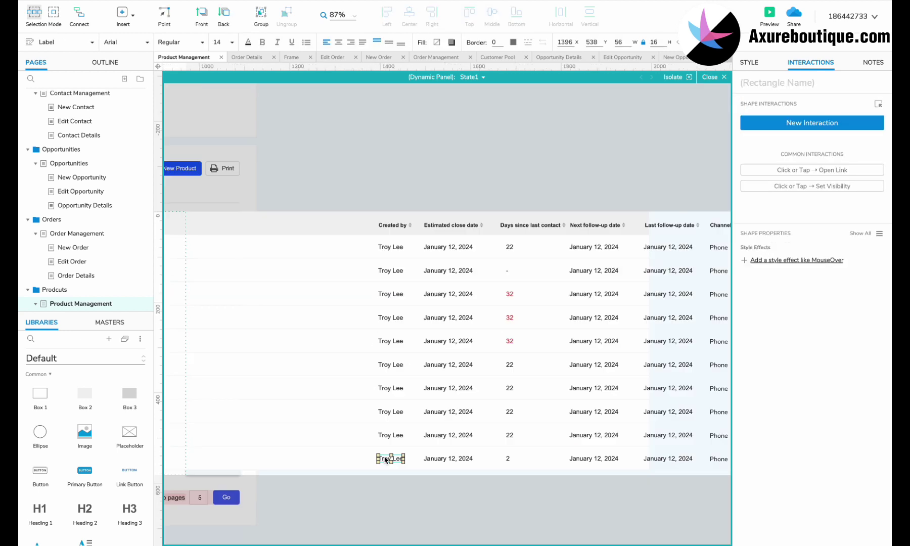
scroll(386, 460, "right", 3)
left_click_drag(672, 490, 294, 234)
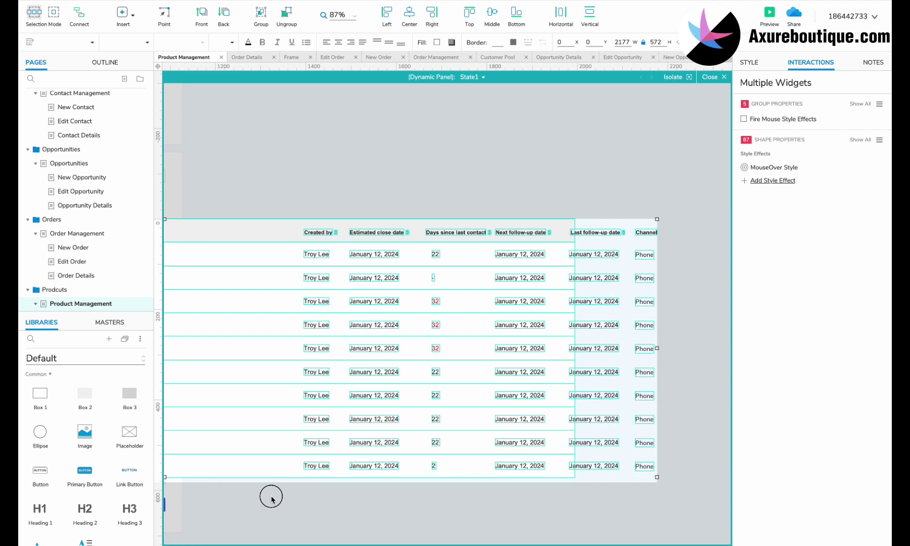
left_click_drag(271, 497, 253, 230)
left_click_drag(314, 233, 222, 233)
left_click(484, 234)
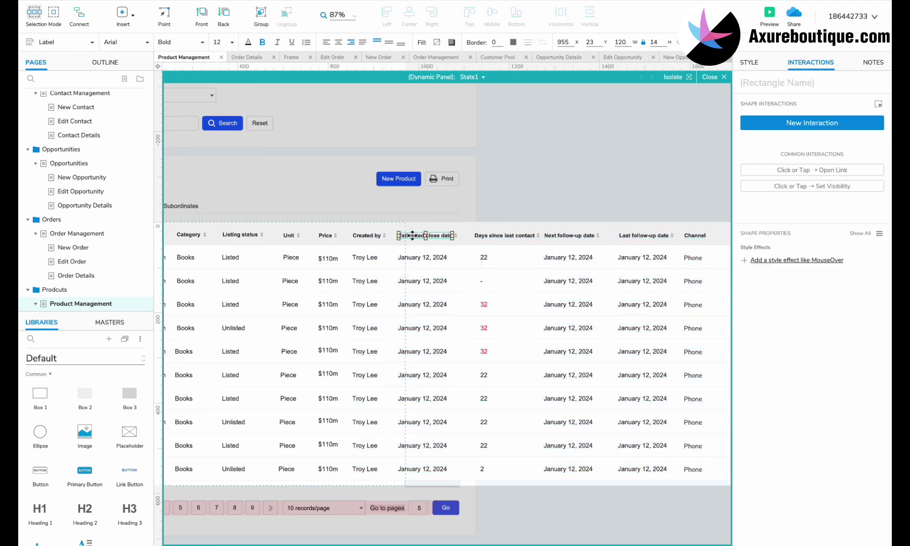
scroll(480, 234, "up", 3)
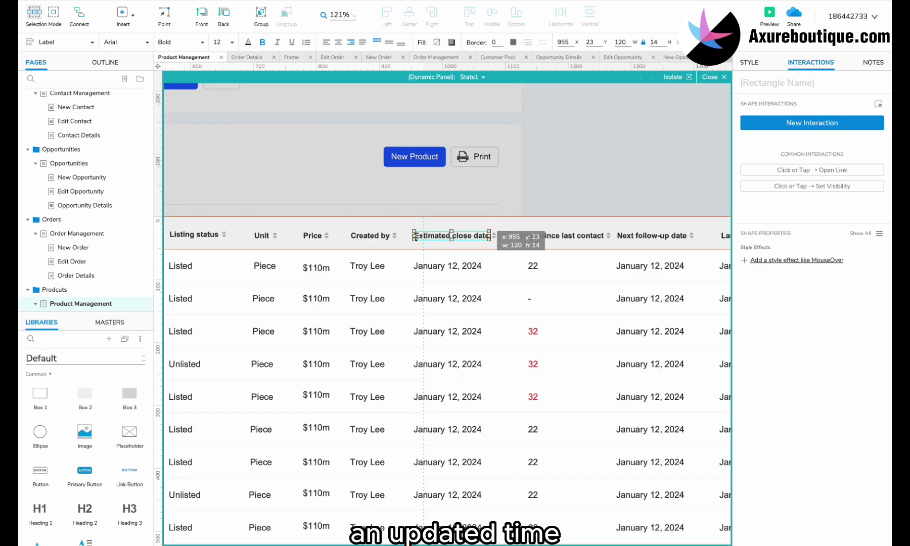
left_click(465, 236)
left_click(440, 267)
left_click_drag(464, 235, 427, 295)
- Delete the old date cells from the Updated time column
left_click(438, 332)
left_click(439, 364, "shift")
key("Delete")
left_click(441, 397)
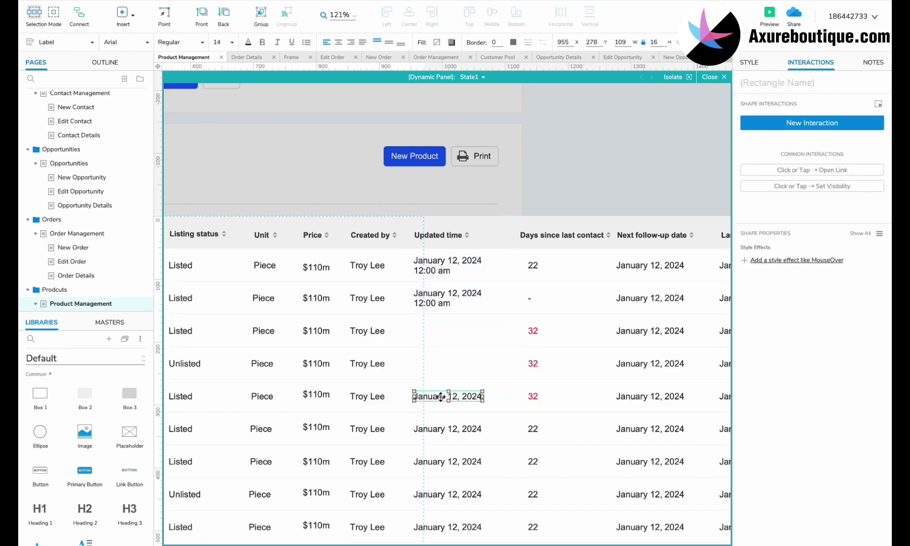
scroll(441, 397, "down", 3)
left_click(438, 419, "shift")
key("Delete")
- Copy the first two date cells down to fill rows 1–10 of Updated time
left_click(435, 221)
left_click(434, 185, "shift")
left_click_drag(434, 183, 434, 247)
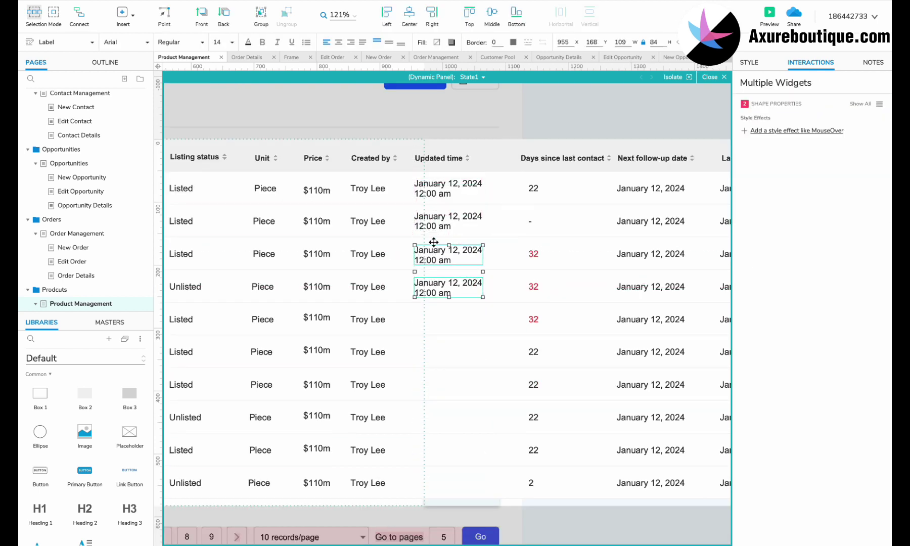
left_click(433, 221, "shift")
left_click(433, 188, "shift")
left_click_drag(433, 187, 433, 320)
left_click(443, 385)
left_click(430, 418, "shift")
left_click_drag(427, 385, 449, 385)
left_click(449, 357)
left_click(448, 387, "shift")
left_click(441, 320)
left_click(439, 287, "shift")
- Delete the Days since last contact column and its leftover values
scroll(446, 288, "right", 3)
left_click(453, 153)
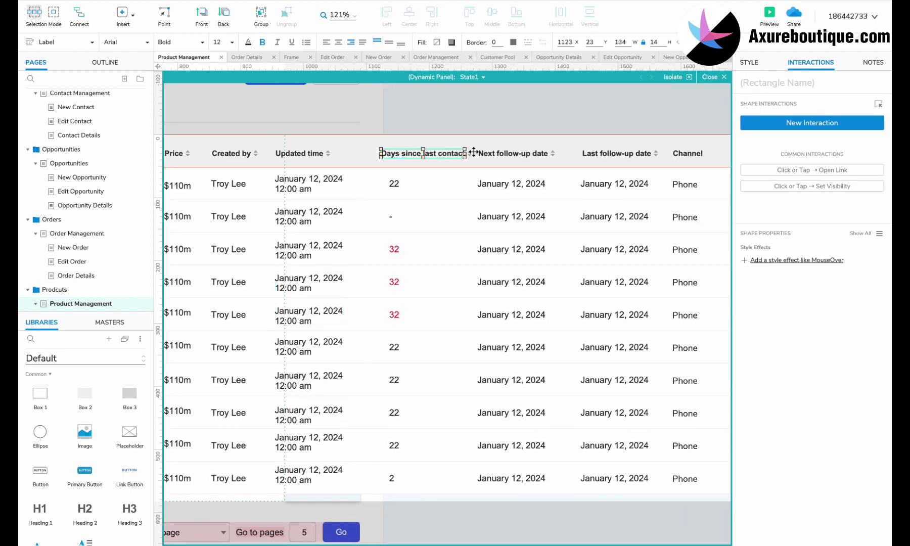
left_click(471, 153, "shift")
key("Delete")
left_click_drag(422, 513, 385, 177)
key("Delete")
- Duplicate the Updated time column and rename the copy to Created time
left_click_drag(367, 508, 395, 156)
left_click(391, 155)
type("Created")
left_click(431, 155, "shift")
- Delete both follow-up date columns, including Next follow-up date
scroll(435, 170, "right", 3)
scroll(435, 171, "down", 3)
left_click(372, 156)
scroll(471, 367, "up", 1)
left_click_drag(498, 457, 354, 128)
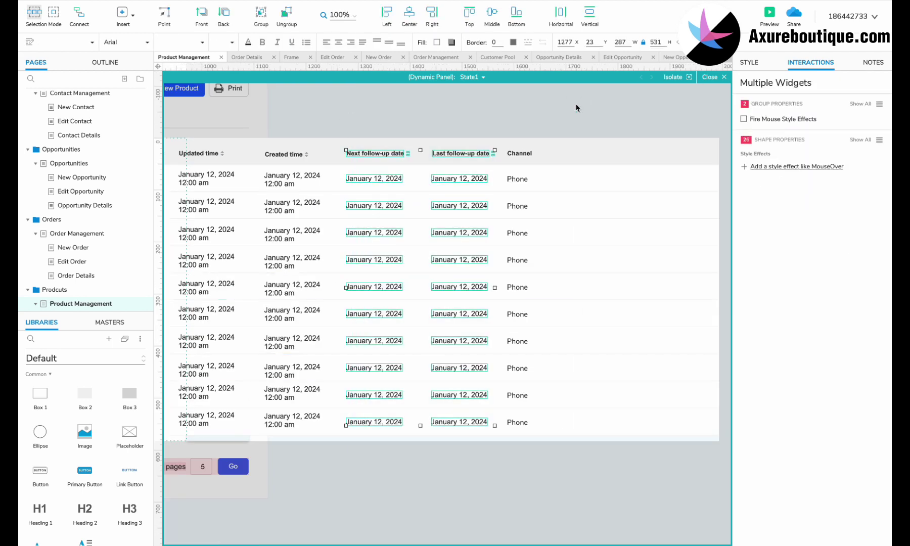
key("Delete")
left_click(512, 153)
- Rename the Channel column to Remarks and fill its cells with 'New hot product'
type("Remarks")
double_click(518, 180)
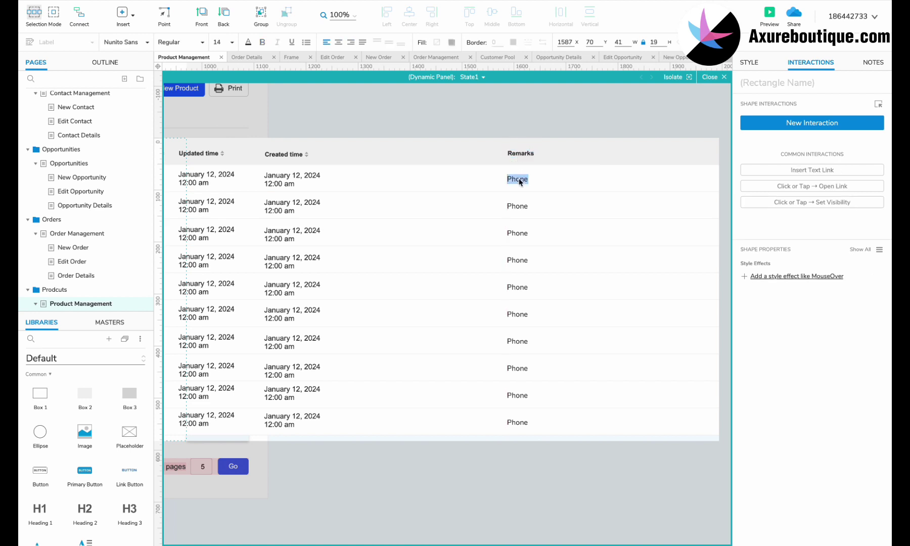
double_click(519, 206)
key("super+v")
double_click(521, 287)
key("super+v")
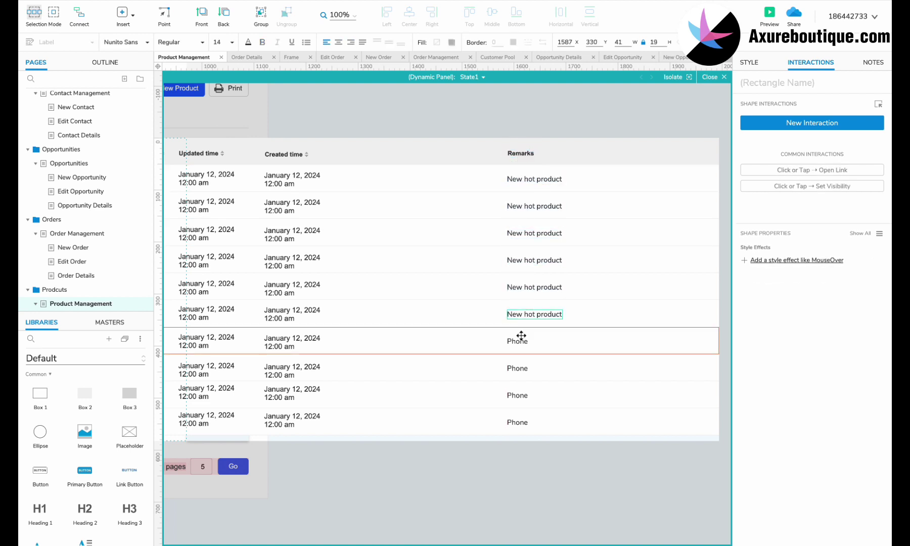
double_click(520, 396)
key("super+v")
double_click(520, 423)
- Shift the Remarks column left, narrow the row boxes to the table width, and exit the panel
left_click_drag(577, 484, 357, 154)
left_click_drag(593, 112, 698, 518)
left_click_drag(719, 287, 421, 283)
double_click(458, 284)
- In the Operation panel, add an Unlist label beside Edit without its copied link interaction
scroll(458, 285, "left", 3)
scroll(457, 284, "right", 5)
scroll(458, 285, "up", 1)
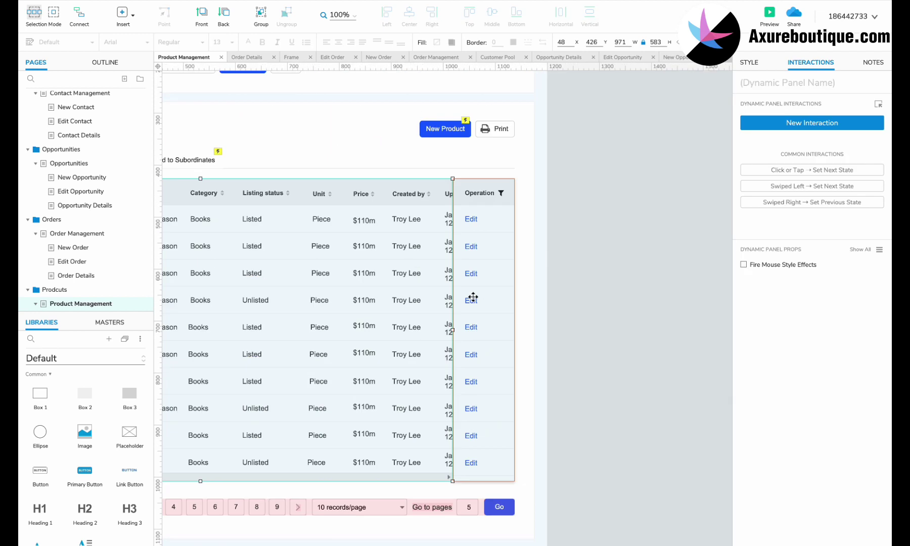
double_click(471, 298)
left_click(456, 218)
scroll(456, 217, "left", 2)
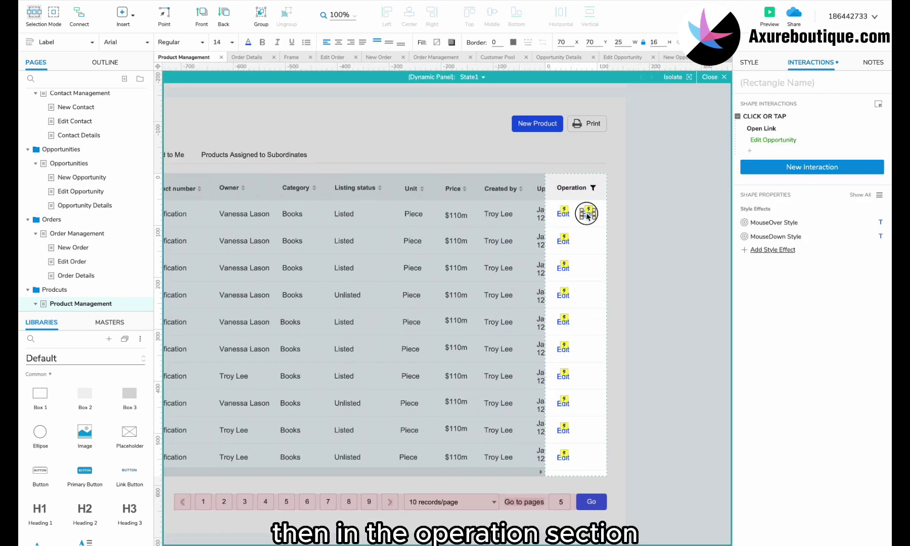
double_click(588, 215)
type("Unlist")
left_click_drag(590, 214, 588, 215)
left_click(775, 117)
key("Delete")
- Copy the Unlist label into the other rows, use List in the Unlisted rows, then close the panel
scroll(589, 216, "up", 3)
key("super+c")
key("super+v")
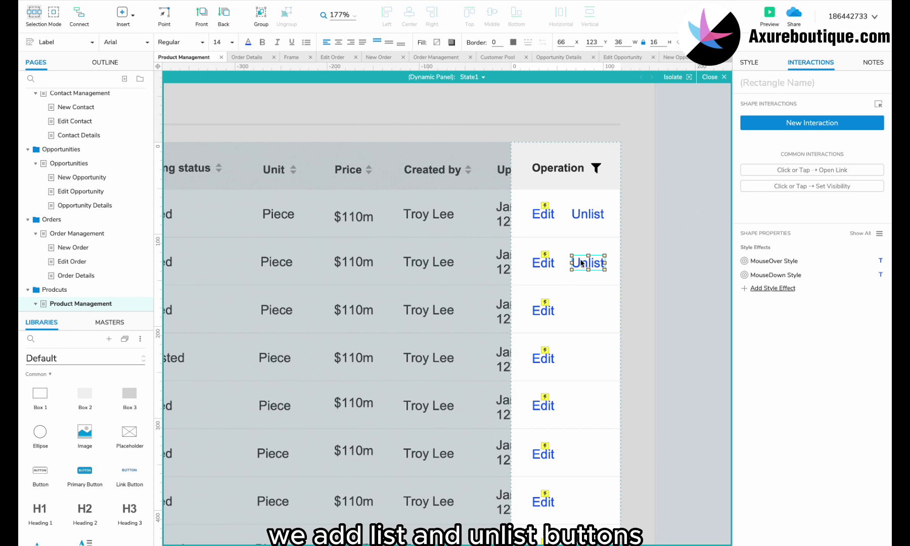
left_click_drag(582, 263, 581, 310)
left_click_drag(581, 310, 578, 406)
scroll(578, 407, "down", 3)
left_click_drag(620, 312, 620, 360)
scroll(621, 360, "down", 3)
left_click_drag(620, 274, 624, 420)
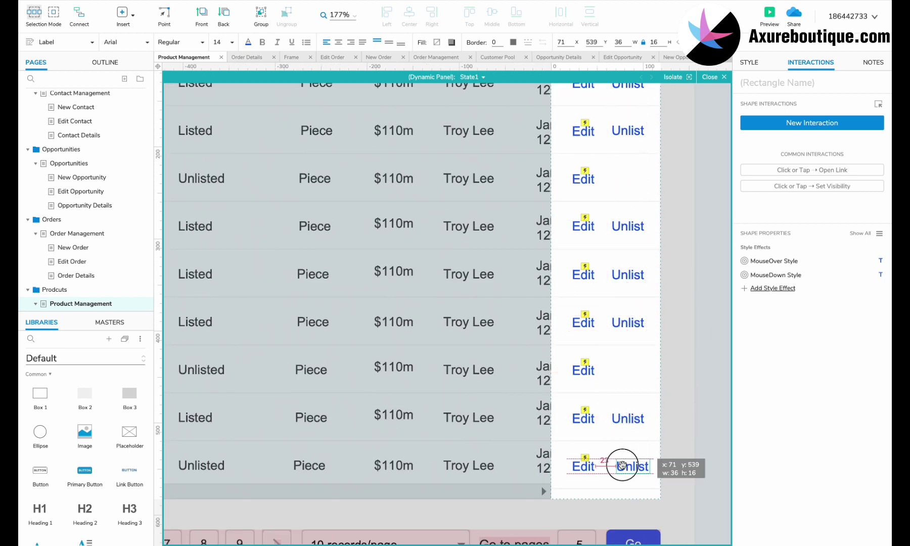
left_click_drag(626, 379, 617, 179)
scroll(618, 179, "down", 3)
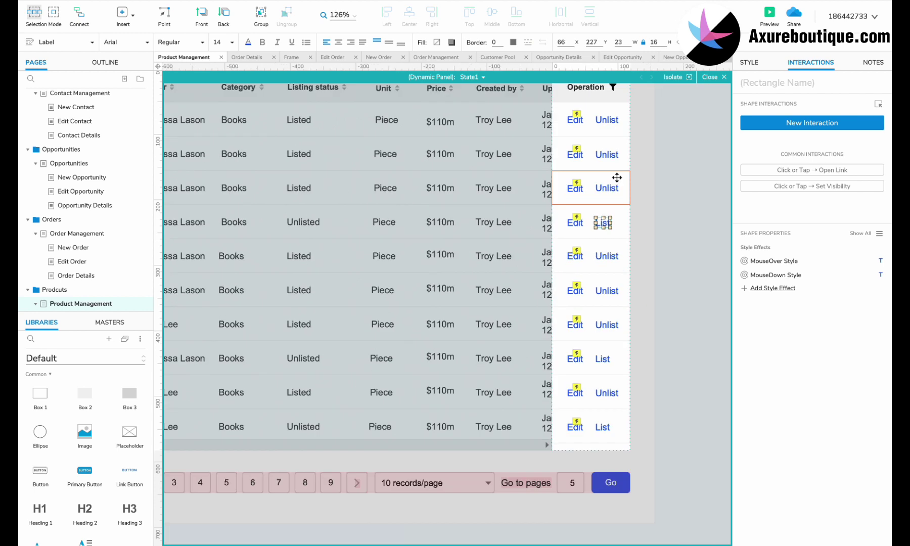
double_click(583, 194)
scroll(583, 195, "up", 2)
scroll(135, 246, "down", 1)
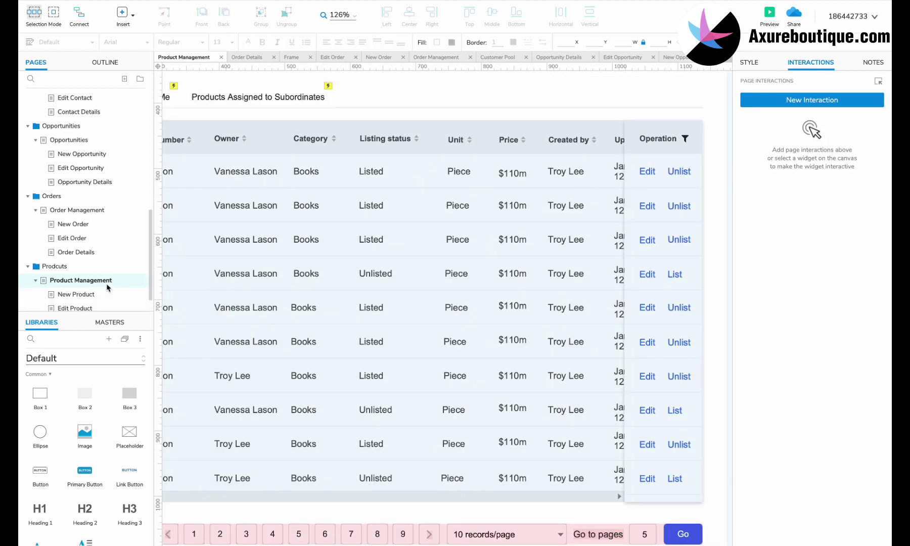
- On New Product, rename the heading to New Product and the name label to Product name
left_click(103, 295)
double_click(276, 111)
double_click(277, 111)
type("Product")
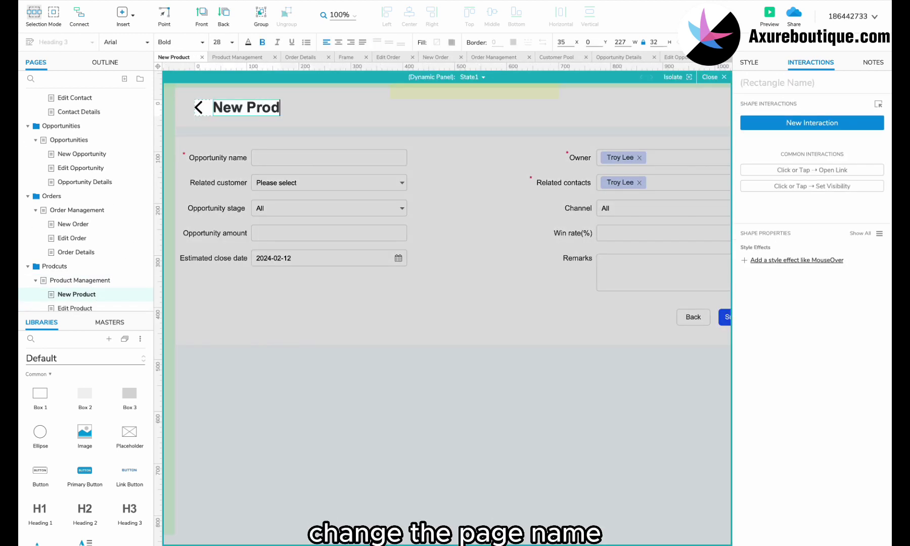
double_click(248, 159)
scroll(248, 158, "left", 1)
double_click(248, 159)
type("Product")
left_click(224, 147)
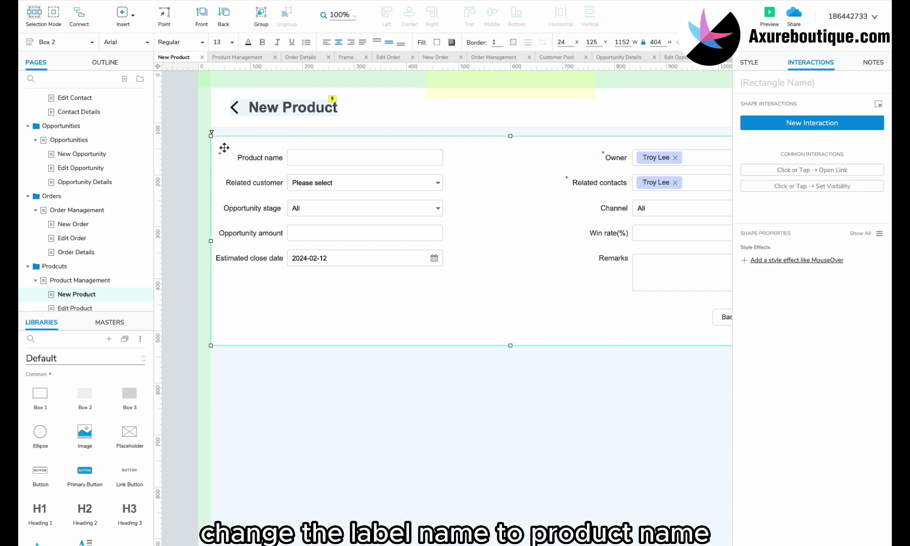
- Delete the Related customer and Related contacts fields from the form
left_click(263, 184)
left_click(646, 183, "shift")
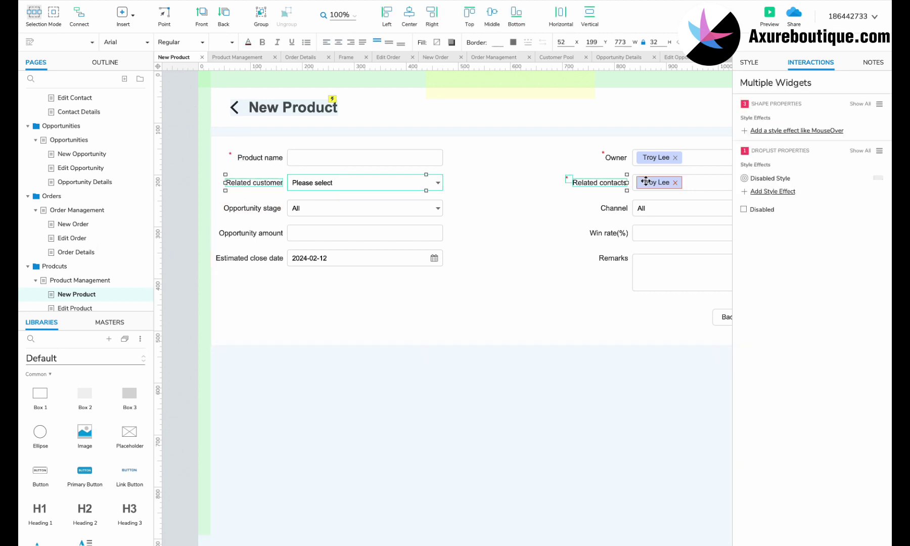
scroll(647, 183, "right", 2)
left_click(662, 201, "shift")
key("Delete")
- Copy the Category and Listing status filters from Product Management into the New Product form
left_click(94, 283)
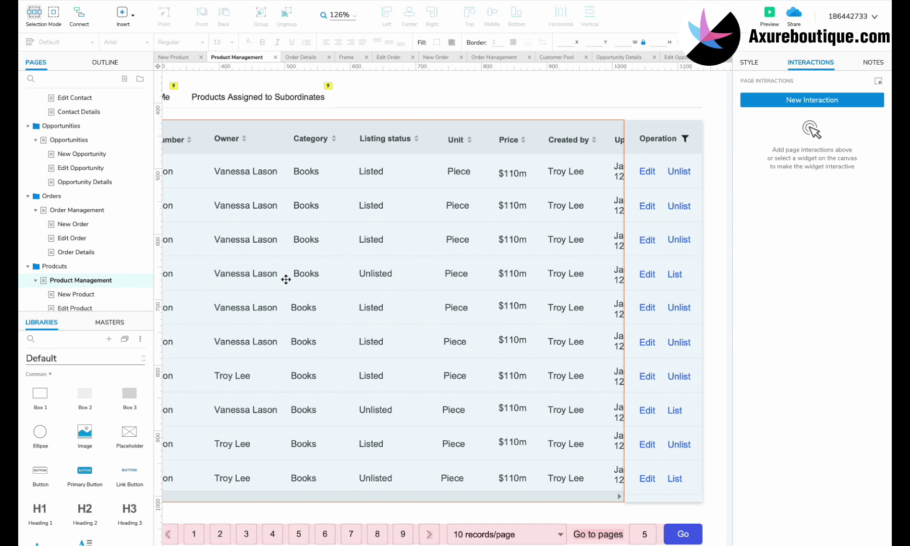
scroll(286, 280, "up", 10)
left_click(238, 204)
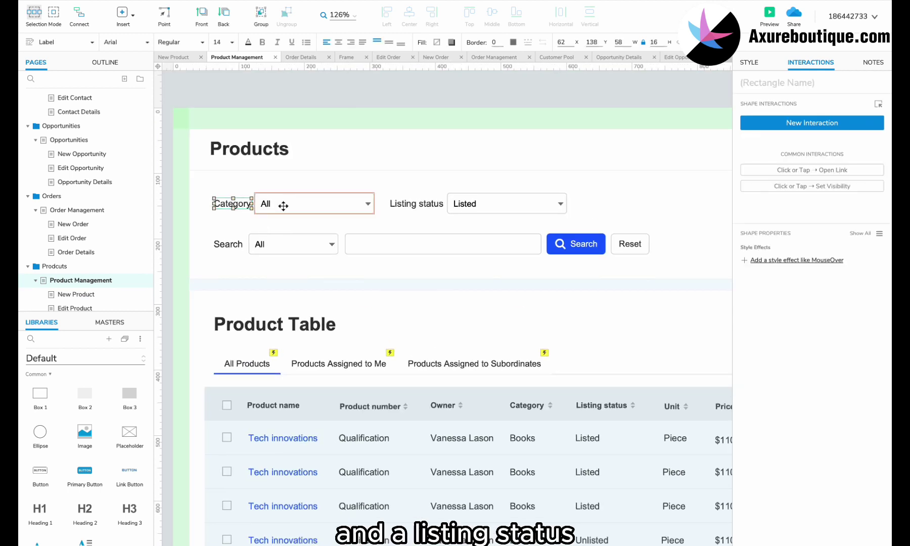
left_click(283, 205, "shift")
left_click(420, 205, "shift")
key("ctrl+c")
left_click(81, 294)
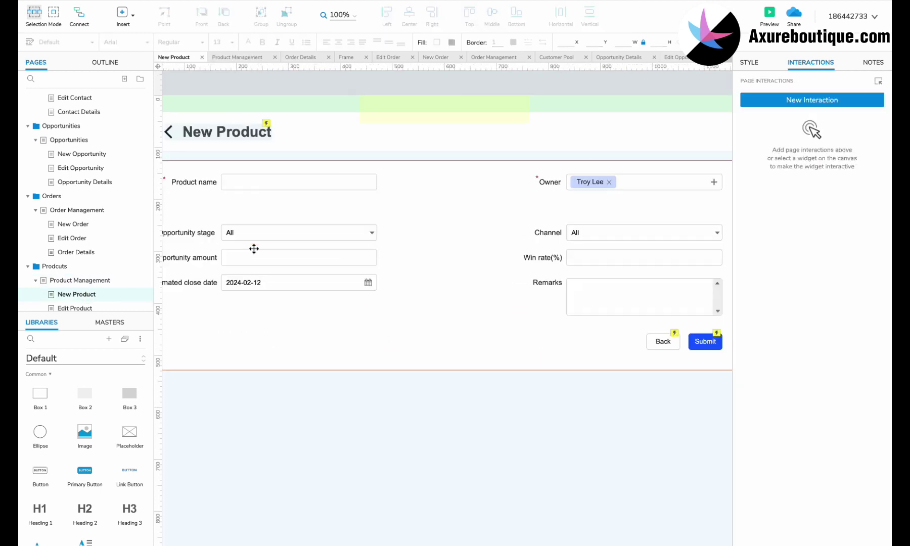
key("ctrl+v")
left_click_drag(316, 184, 335, 207)
- Move Listing status to the right-hand column and resize the Category dropdown
left_click(445, 209)
left_click(476, 209, "shift")
left_click_drag(440, 209, 633, 208)
left_click(536, 212)
left_click(393, 208)
scroll(433, 240, "right", 5)
left_click_drag(401, 208, 568, 216)
left_click(486, 216)
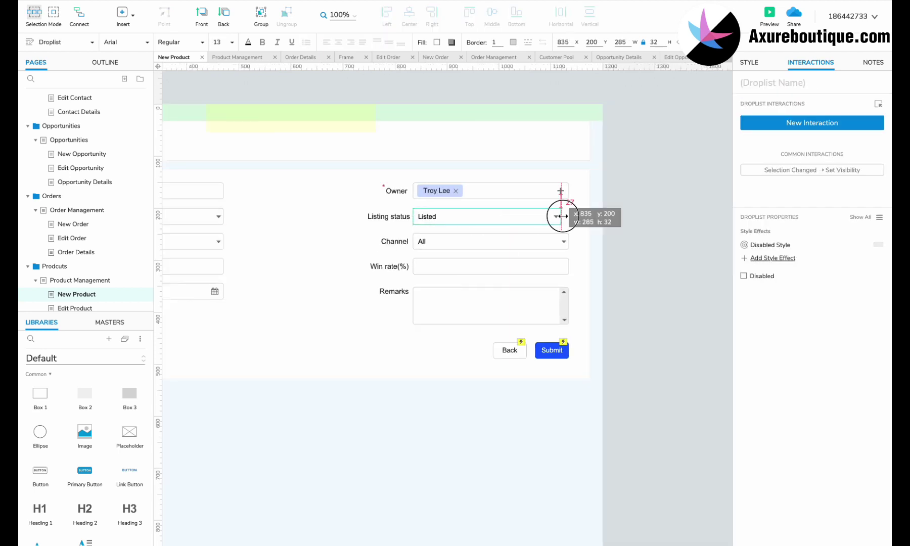
scroll(568, 216, "left", 2)
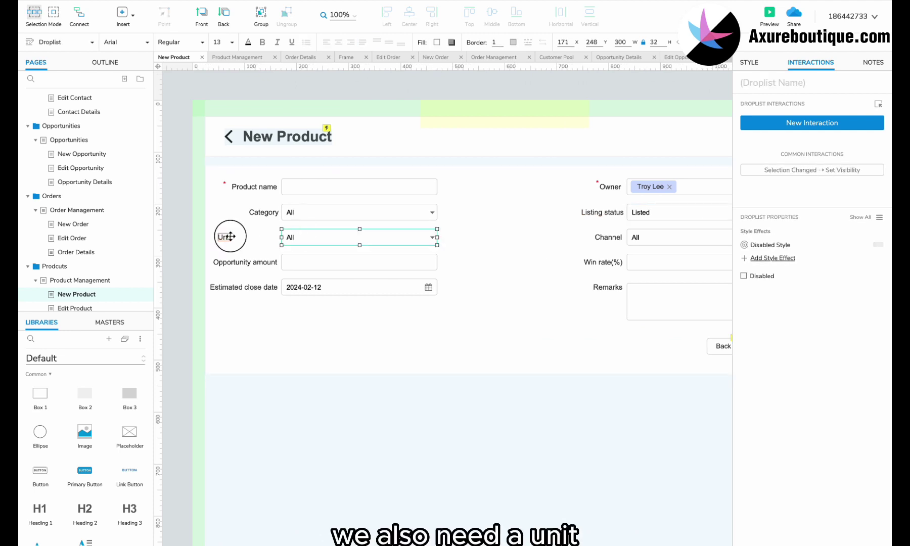
left_click(230, 236)
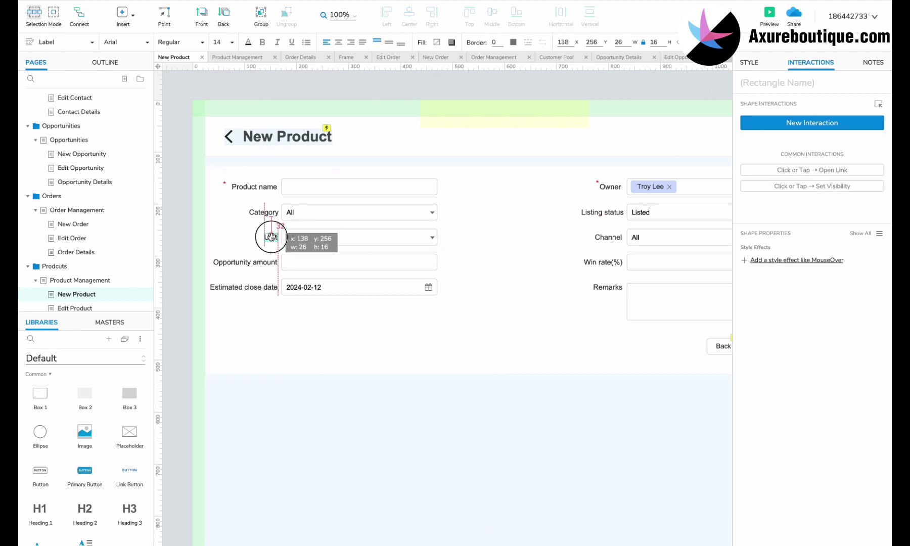
- Replace the Unit dropdown's options with Please select, Piece, Pack, Bottle and Box
double_click(289, 238)
left_click(423, 227)
left_click_drag(416, 277, 375, 219)
key("BackSpace")
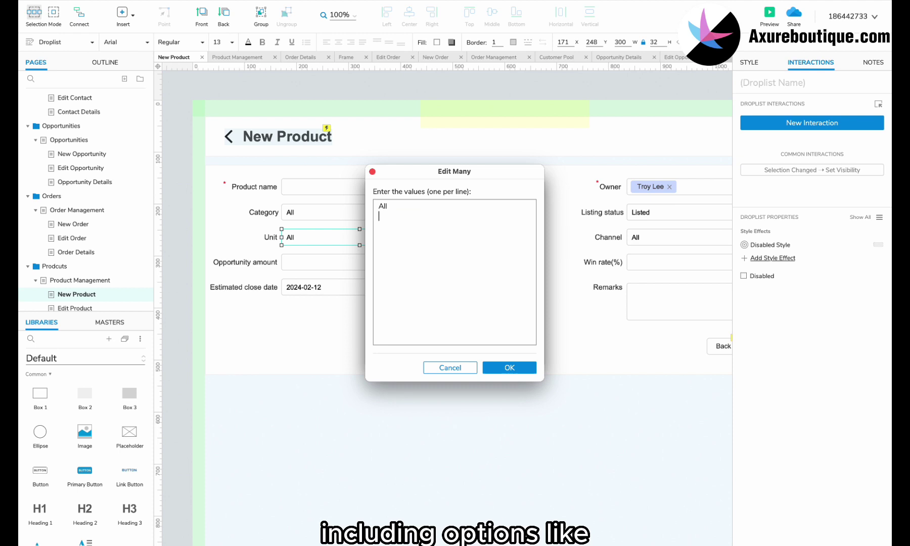
key("BackSpace")
key("BackSpace")
key("BackSpace")
key("BackSpace")
type("Ples")
type("Piece")
key("Return")
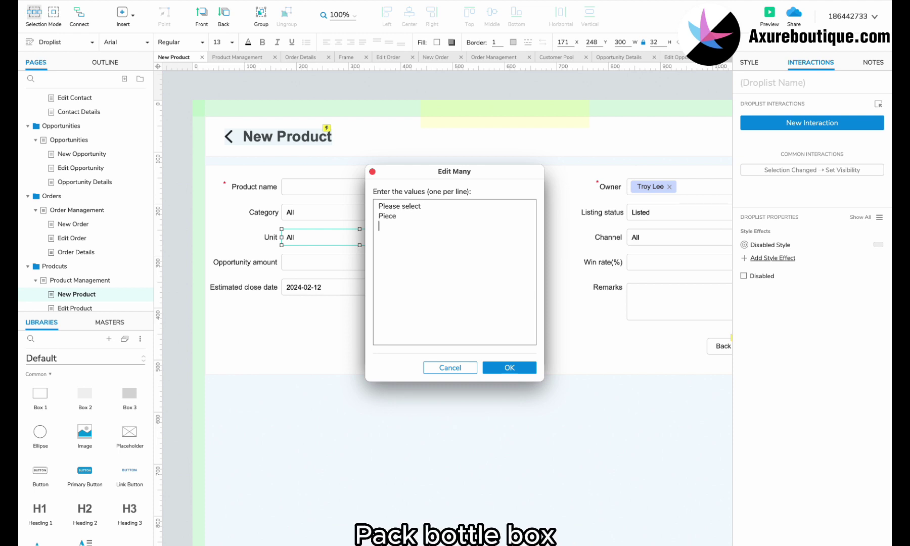
left_click(493, 367)
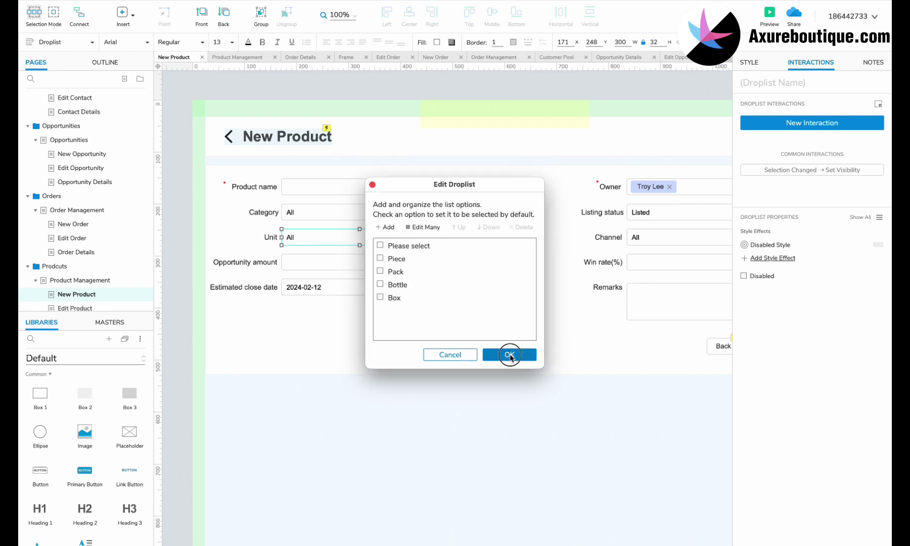
left_click(509, 354)
double_click(319, 212)
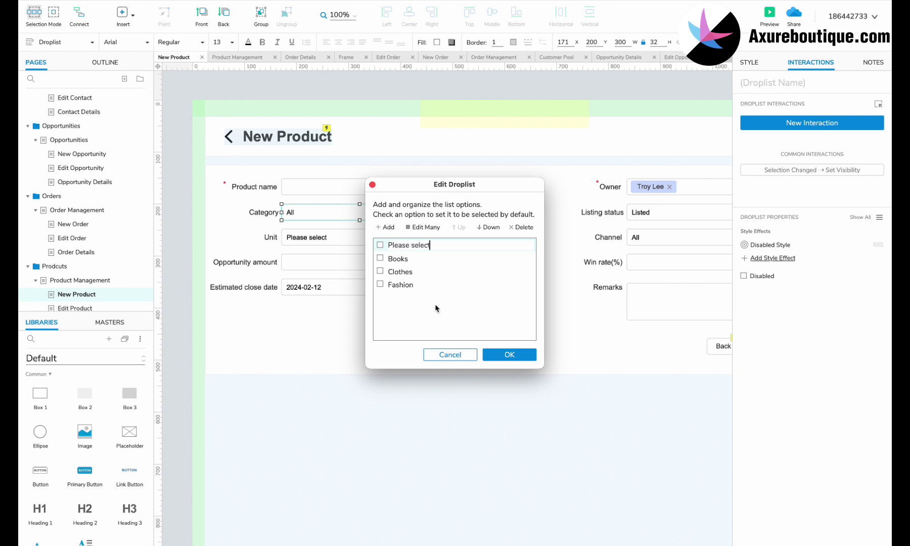
- Move the Opportunity amount row under Listing status and relabel it Price ($)
left_click(508, 355)
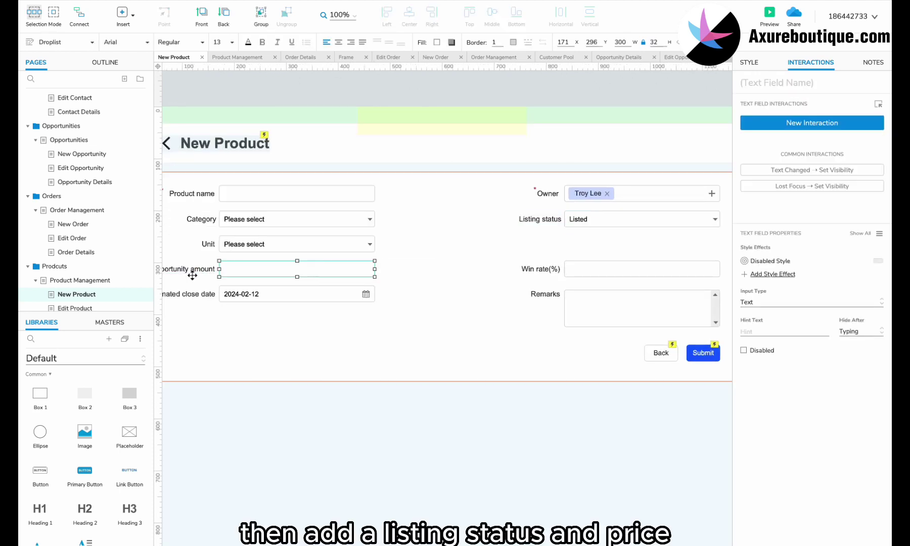
left_click(192, 276, "shift")
left_click_drag(193, 276, 538, 250)
double_click(547, 250)
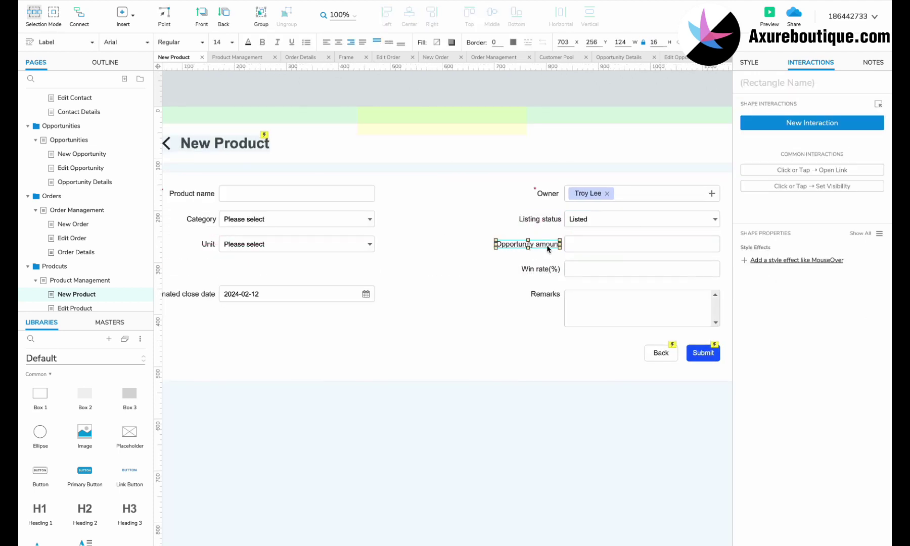
type("Price ($")
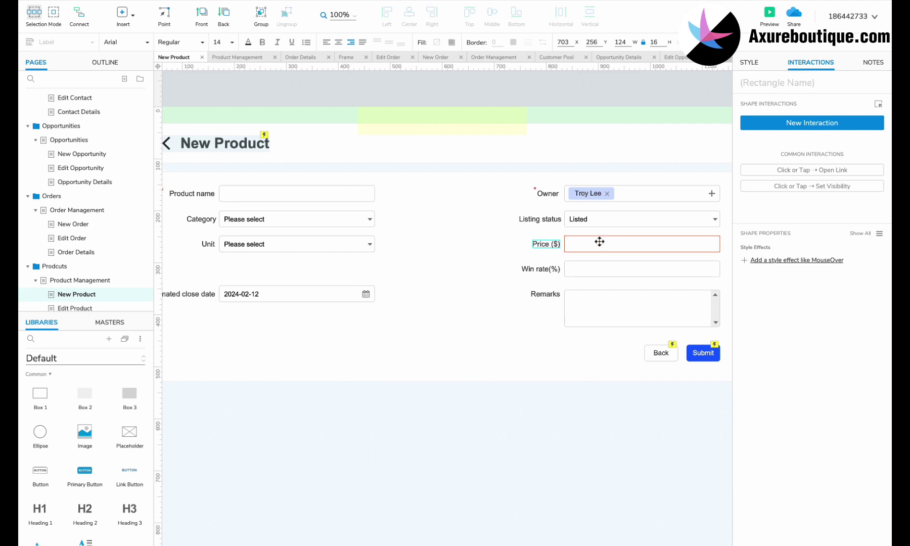
- Delete the Win rate, old Remarks and close date rows
left_click(588, 254)
left_click(556, 254, "shift")
left_click(561, 278, "shift")
left_click(597, 289, "shift")
left_click(197, 278, "shift")
left_click(321, 276, "shift")
key("Delete")
- Add an Images label below Unit with an Upload button copied from Submit
left_click(233, 230)
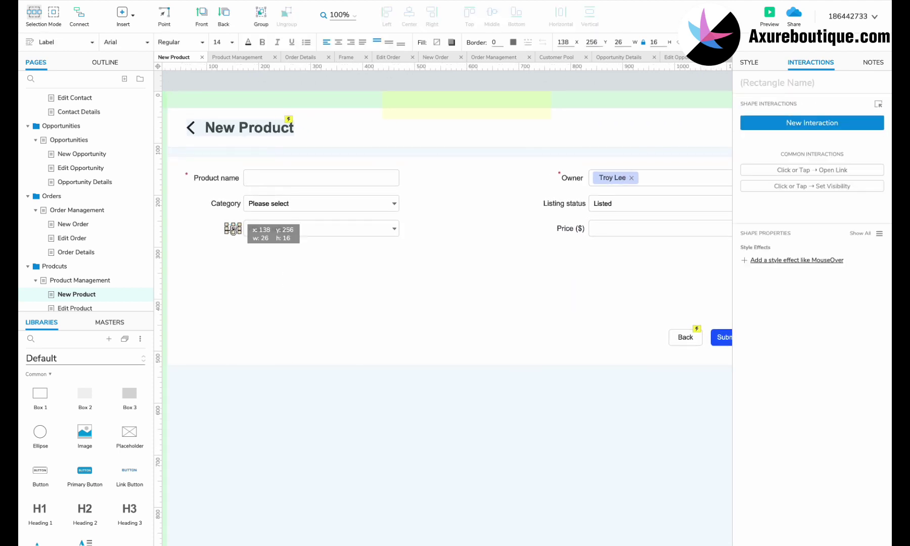
left_click(188, 175)
left_click(211, 179, "shift")
left_click_drag(238, 184, 234, 253)
double_click(215, 251)
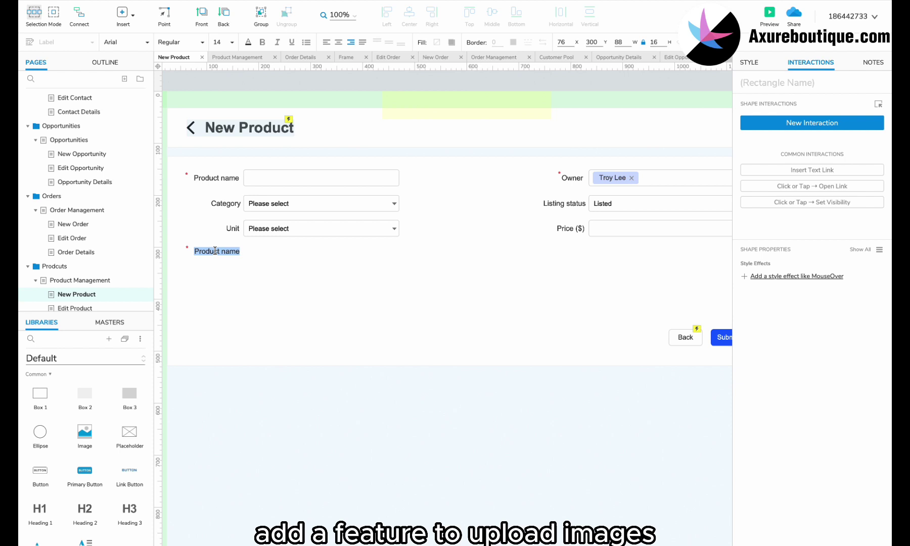
left_click_drag(721, 338, 236, 254)
double_click(236, 251)
left_click(206, 252, "shift")
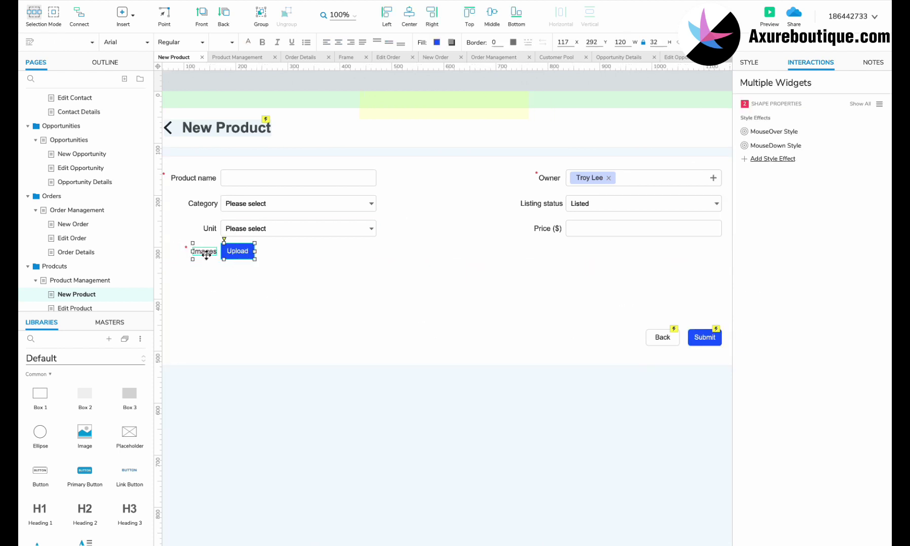
- Add a multi-line Remarks field under Price
left_click_drag(523, 221, 562, 242)
scroll(559, 241, "right", 2)
left_click_drag(491, 235, 592, 320)
key("Down")
key("Down")
key("Down")
double_click(438, 257)
type("Remarks")
- Move the Back and Submit buttons up below Remarks and nudge Back beside Submit
left_click(535, 259)
left_click(385, 349)
left_click_drag(334, 371, 335, 345)
left_click(550, 319)
left_click_drag(550, 319, 554, 319)
scroll(632, 392, "down", 3)
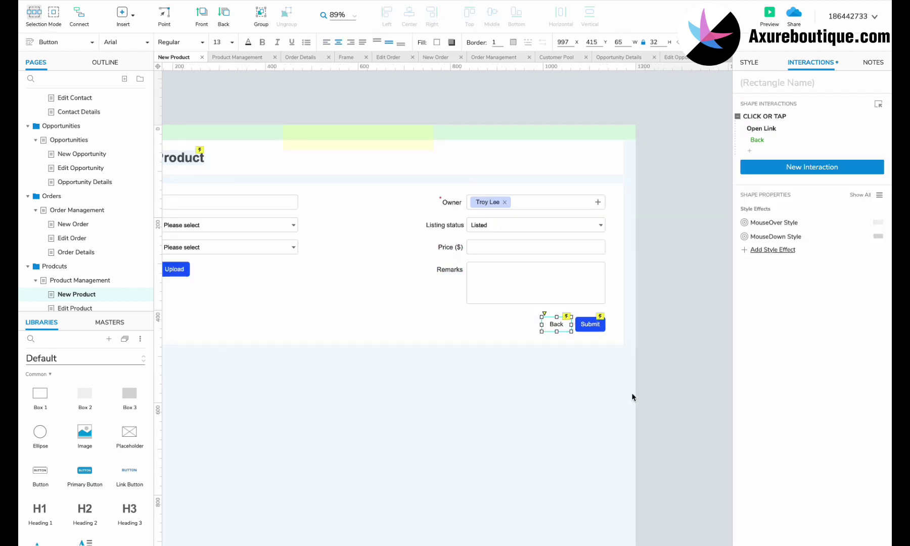
left_click_drag(698, 418, 215, 123)
- Replace the Edit Product page's old content with the copied New Product form
scroll(68, 272, "down", 1)
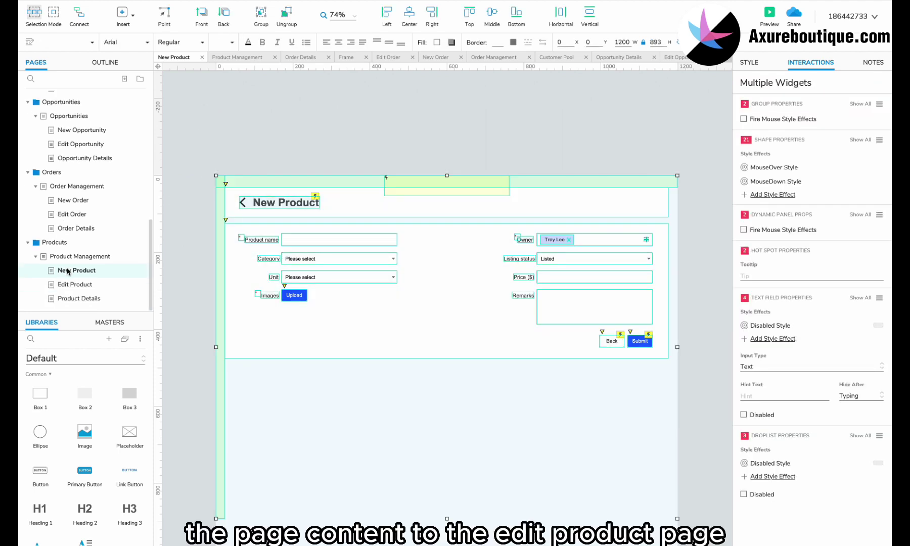
left_click(74, 284)
key("ctrl+a")
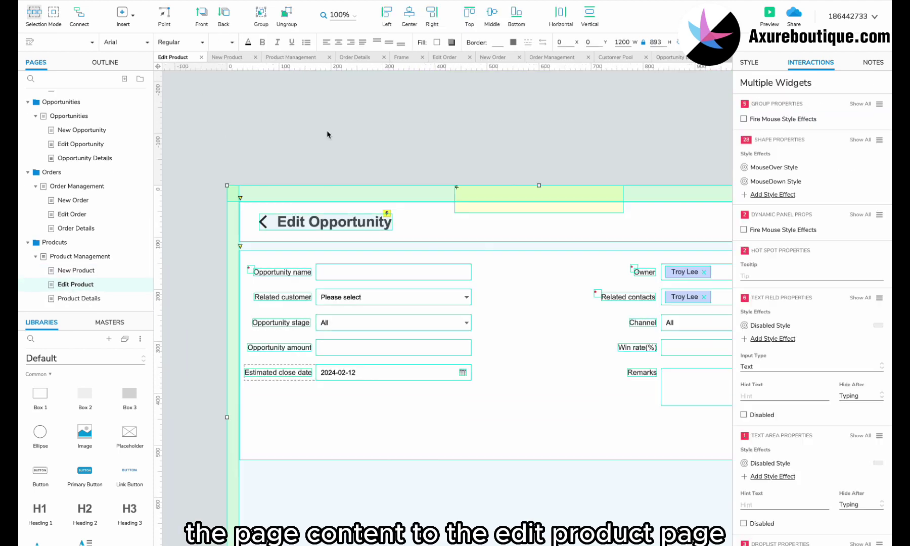
key("Delete")
key("ctrl+v")
- Change the pasted heading from New Product to Edit Product
scroll(328, 133, "left", 2)
scroll(328, 133, "up", 1)
left_click(287, 134)
double_click(293, 135)
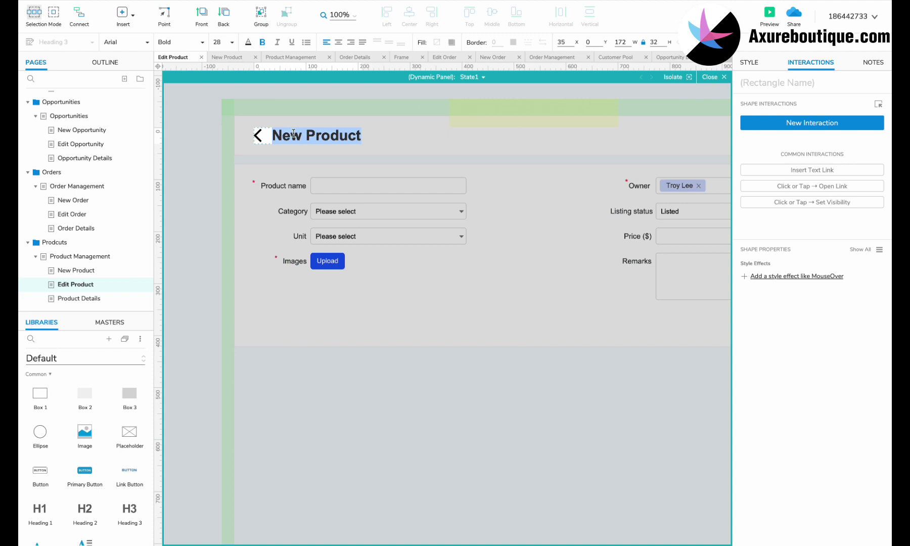
double_click(295, 137)
type("Edit")
left_click(332, 183)
left_click(332, 182)
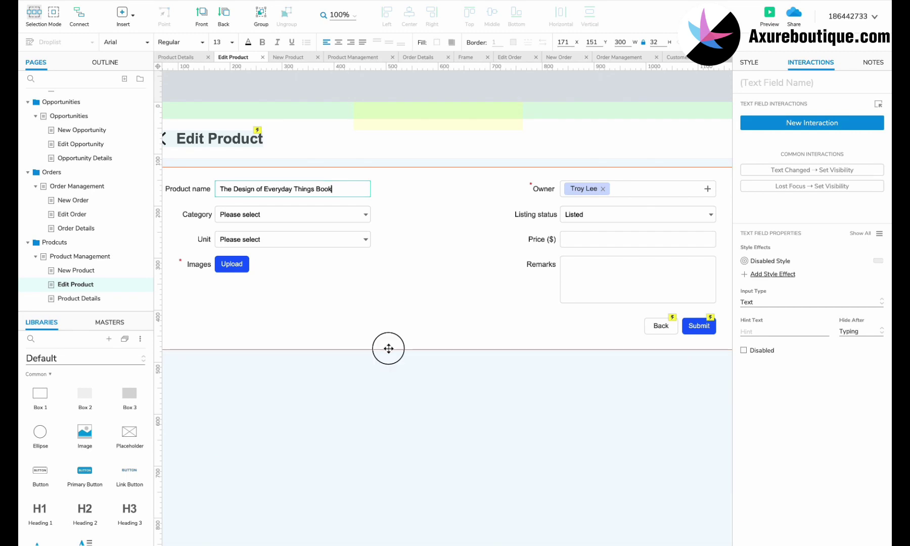
- Retitle the Product Details page 'The Design of Everyday Things'
left_click(112, 298)
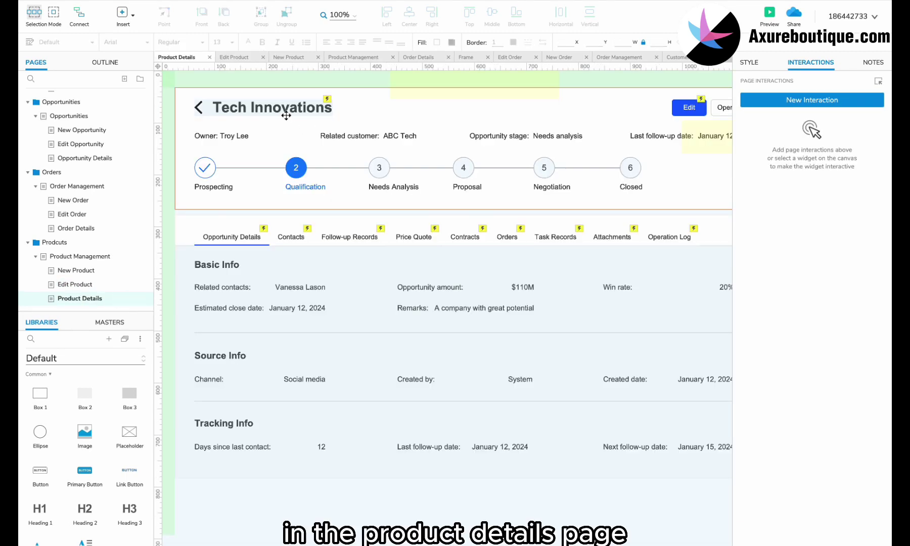
double_click(286, 116)
double_click(287, 115)
type("The Design of Everyday Things")
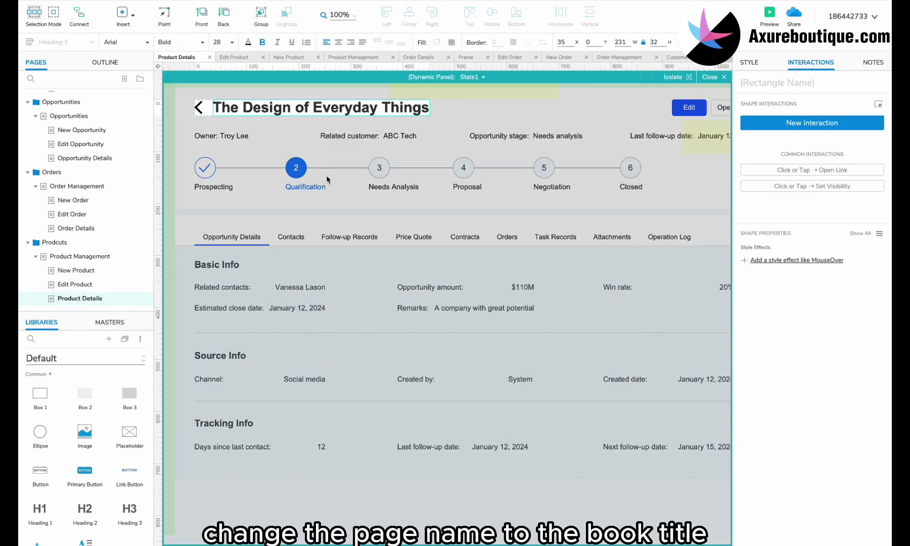
double_click(327, 176)
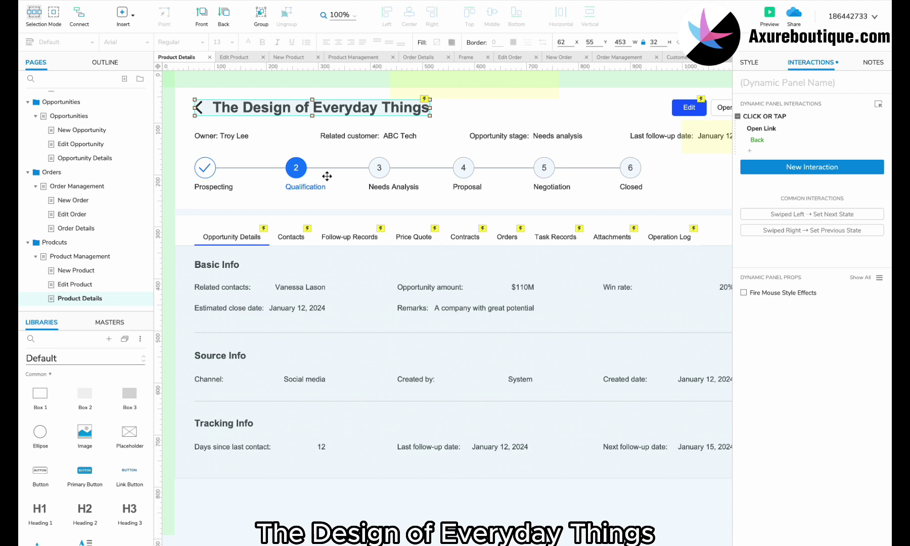
- Change the header lines to Price: $232, Category: books and Owner, and delete the progress steps
double_click(221, 136)
type("Price: $232.00")
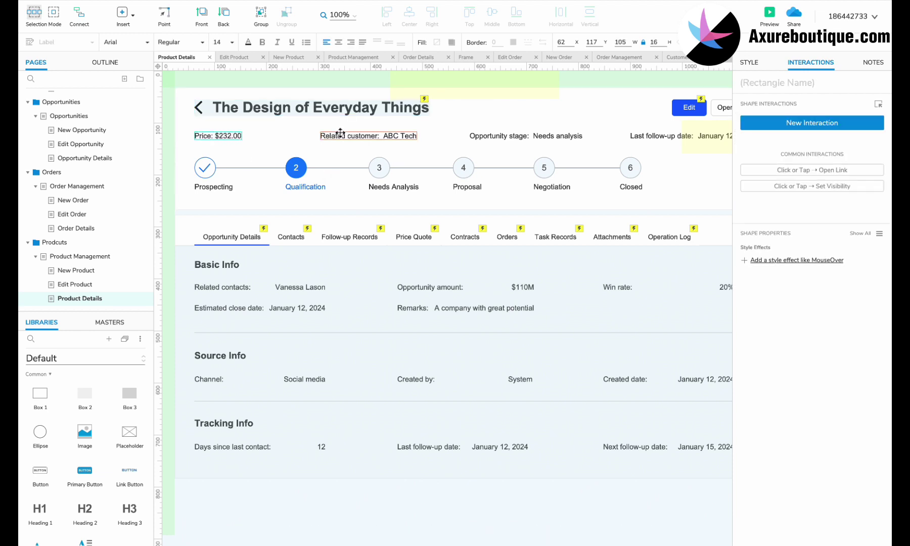
double_click(340, 132)
type("Category:")
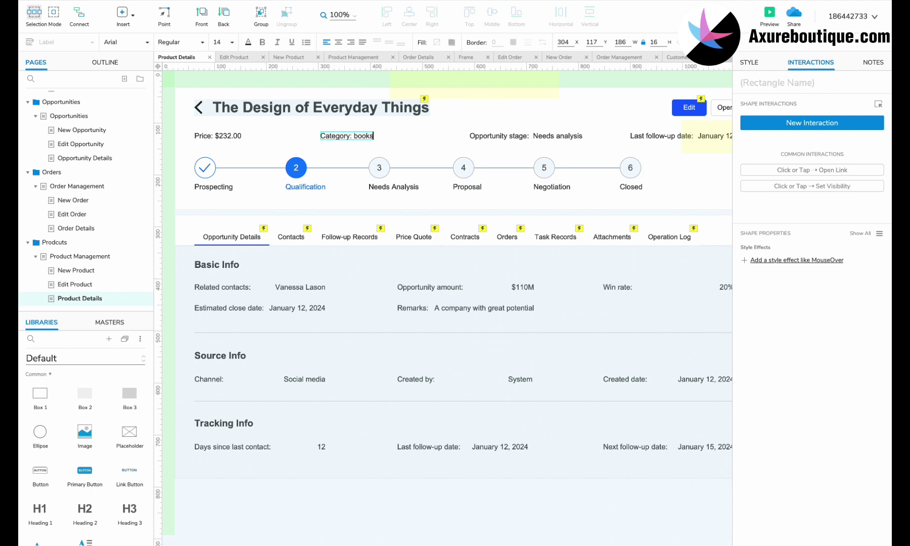
type(" books")
key("Escape")
left_click_drag(351, 135, 374, 134)
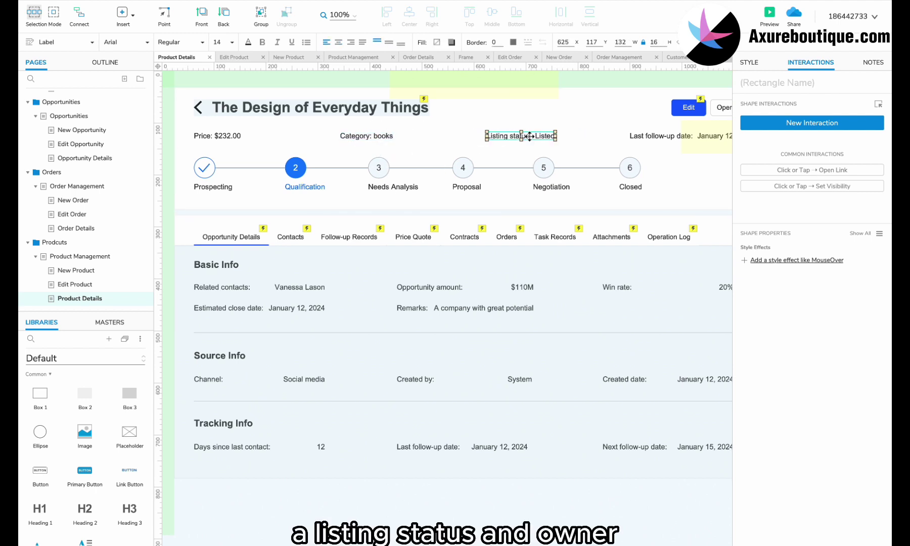
scroll(505, 139, "right", 5)
double_click(527, 140)
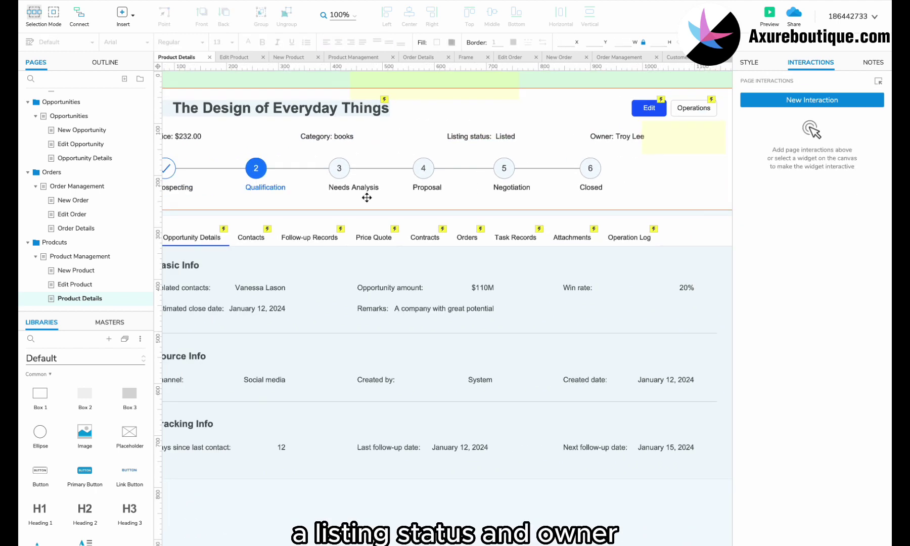
left_click_drag(365, 197, 671, 189)
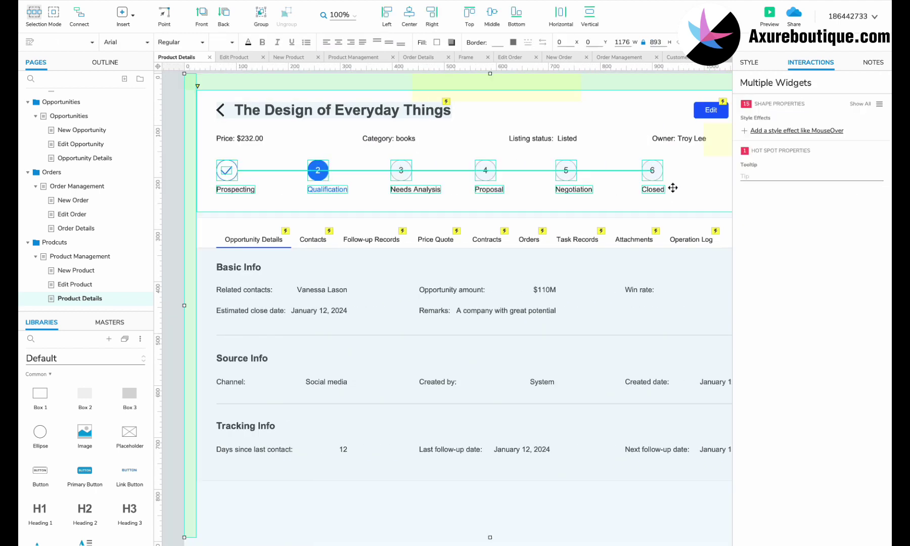
key("Delete")
- Add an Updated time line aligned with the created time under Category
left_click(278, 171)
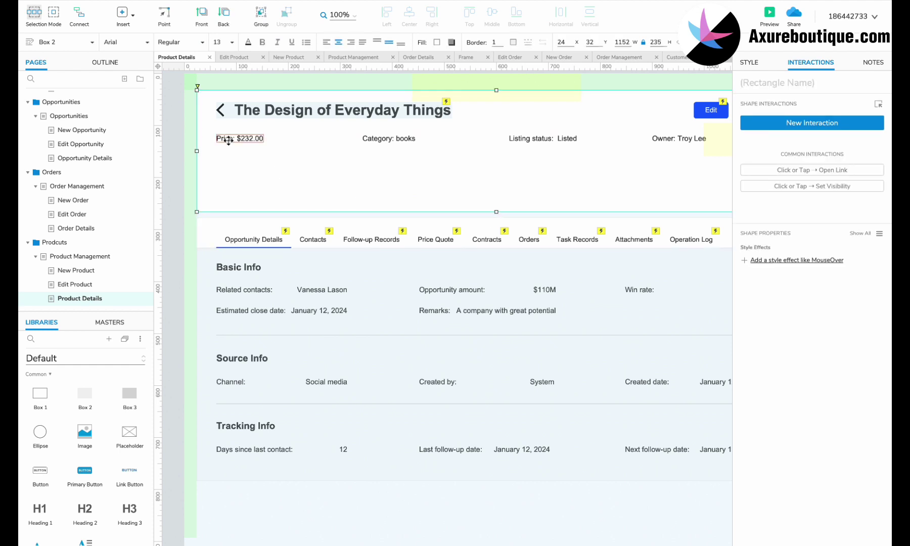
left_click_drag(223, 159, 230, 161)
left_click_drag(287, 163, 428, 158)
left_click(391, 139, "shift")
left_click_drag(391, 140, 394, 140)
double_click(381, 160)
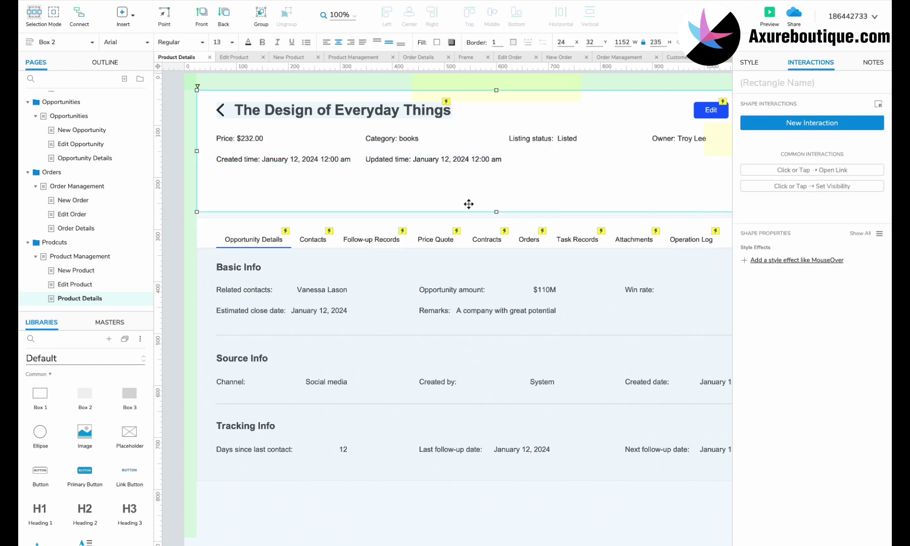
- Shrink the header box and select the tab section to move it up
left_click_drag(496, 212, 496, 185)
scroll(496, 185, "down", 4)
left_click_drag(712, 202, 366, 365)
- Delete the Contacts through Task Records tabs, placing Attachments and Operation Log beside Product Details
left_click_drag(342, 272, 342, 258)
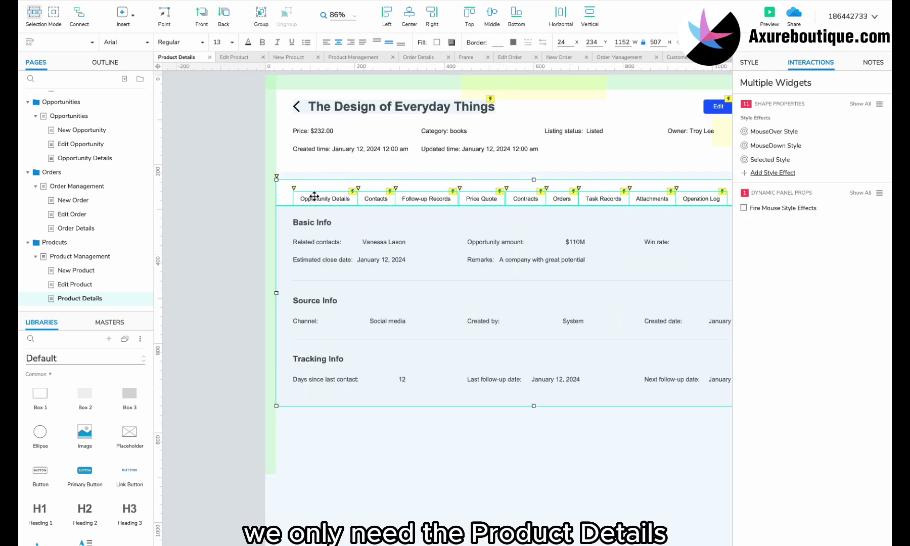
left_click(314, 198)
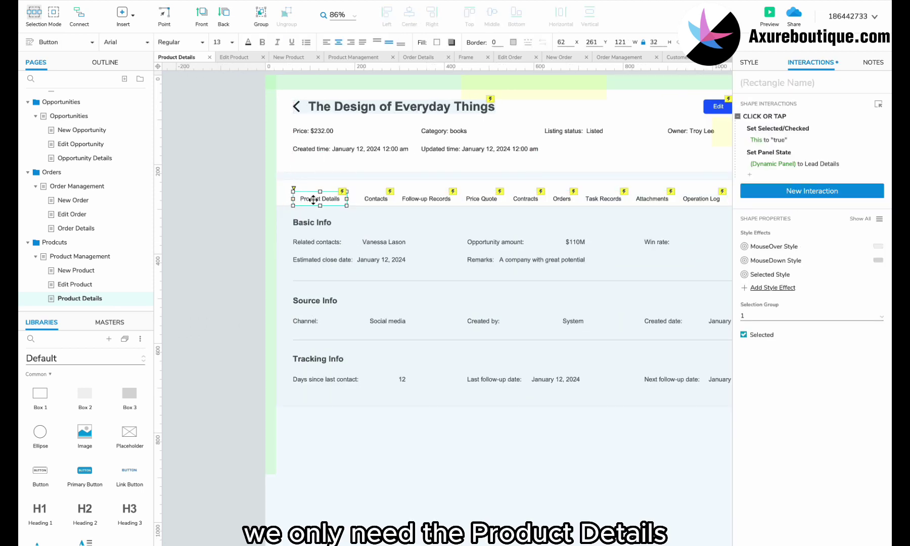
scroll(387, 202, "up", 2)
left_click(307, 206)
left_click(519, 209, "shift")
key("Delete")
left_click(582, 207)
left_click(620, 208, "shift")
left_click_drag(620, 208, 338, 208)
scroll(337, 278, "up", 4)
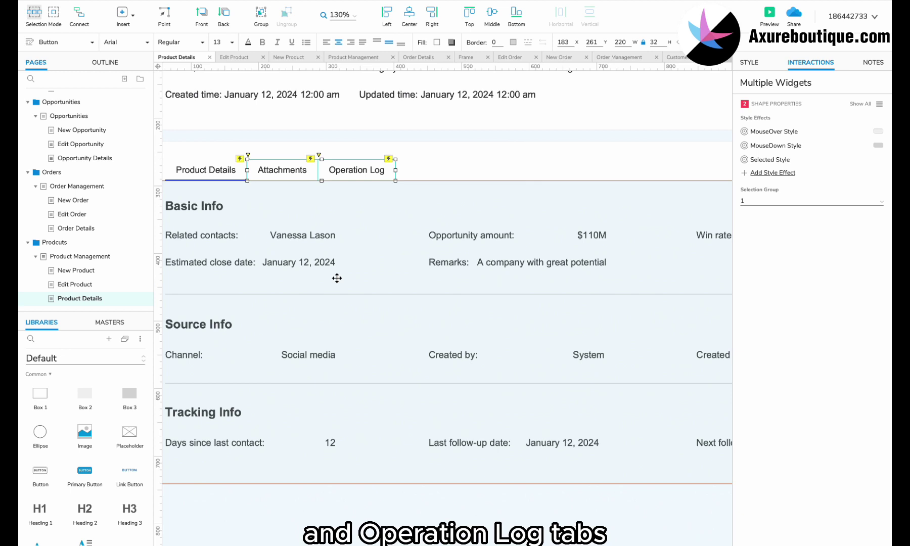
scroll(338, 278, "down", 2)
- Relabel the info fields as Product number DC21131 and Unit Piece
double_click(210, 217)
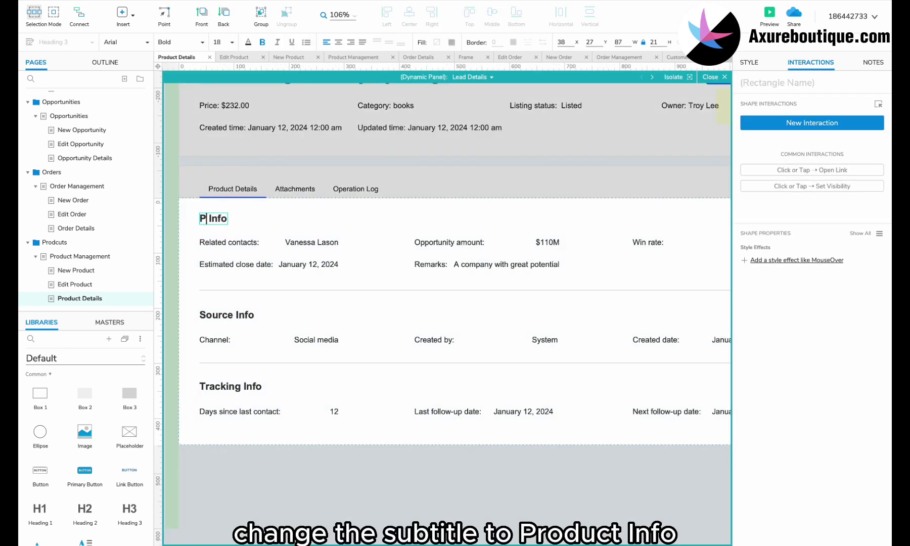
double_click(230, 242)
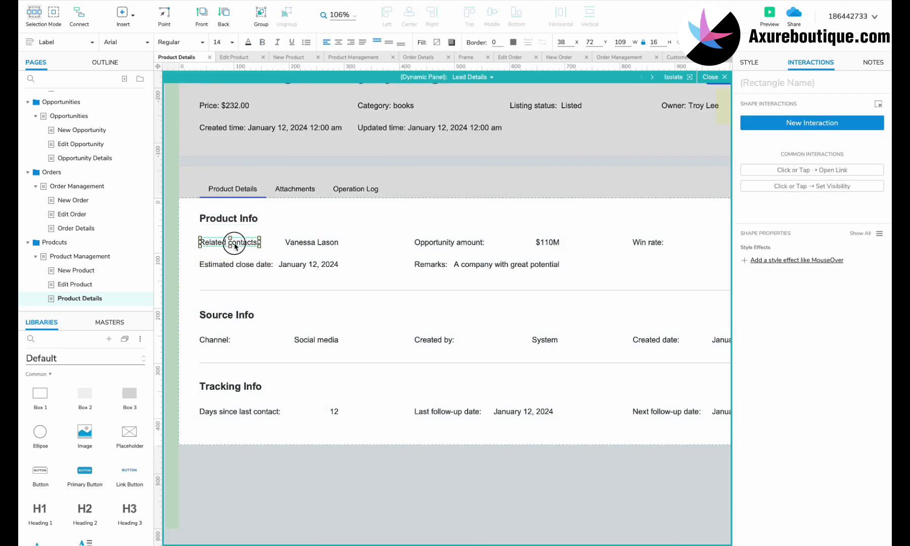
left_click_drag(257, 242, 138, 240)
type("Product number")
double_click(323, 242)
type("DC21131")
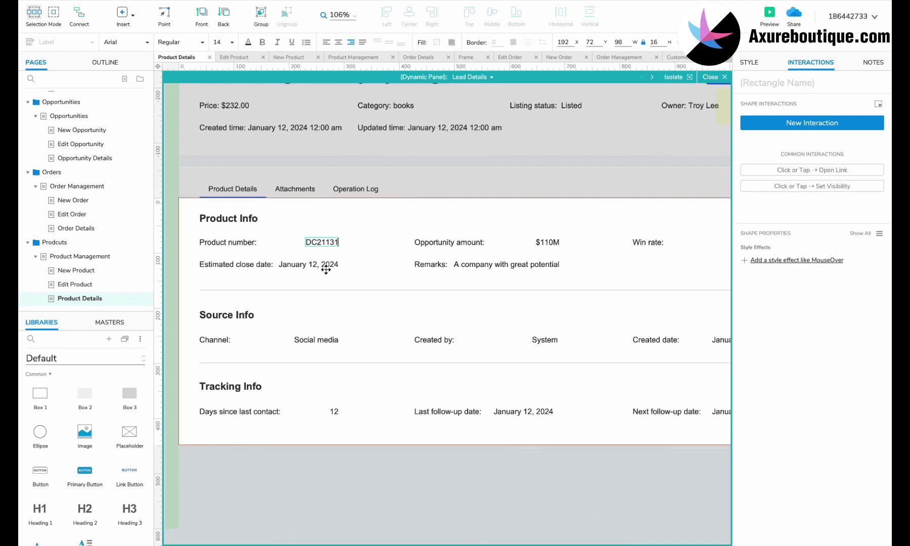
double_click(482, 243)
left_click_drag(482, 242, 346, 240)
type("Unit")
scroll(521, 248, "right", 1)
double_click(521, 248)
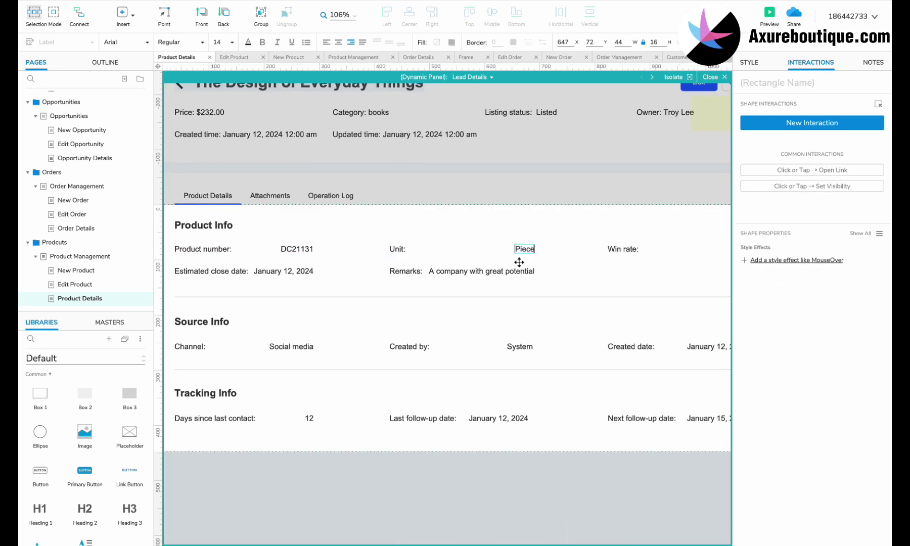
- Delete the Win rate and date fields and move Remarks up beside the Unit field
left_click(617, 251)
left_click(228, 272, "shift")
scroll(228, 272, "right", 2)
left_click(560, 258, "shift")
key("Delete")
left_click(227, 281)
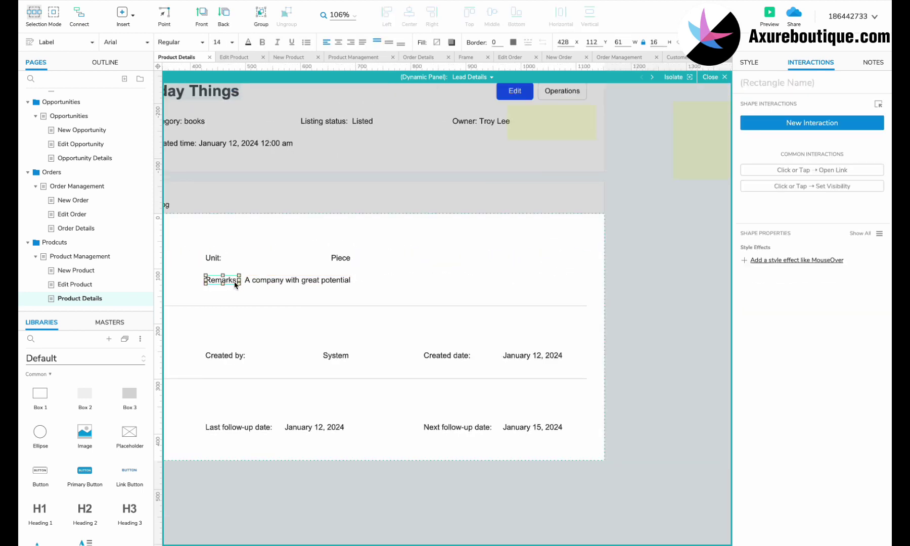
left_click(263, 281, "shift")
left_click_drag(221, 283, 439, 262)
scroll(515, 263, "left", 4)
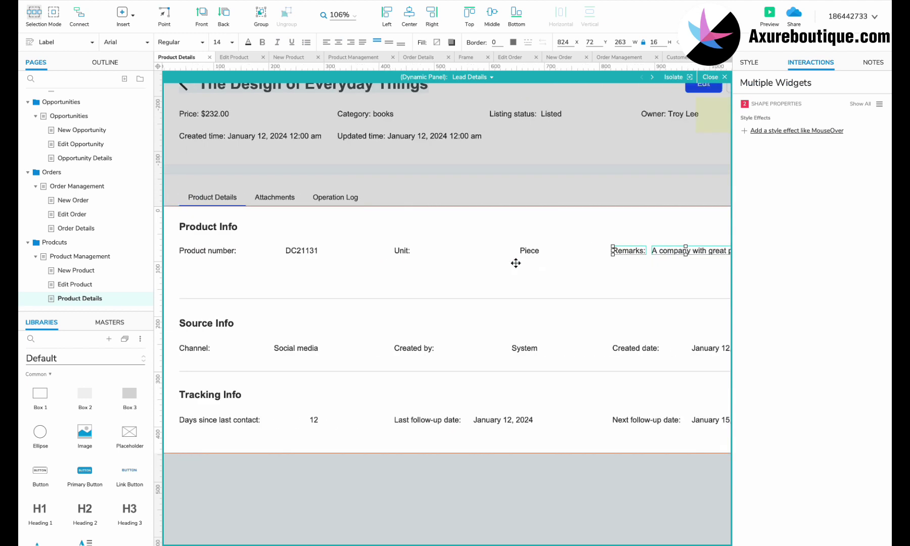
double_click(207, 329)
- Rename the heading to Product Image, raise the separators, and delete six outdated labels
type("Product Image")
left_click_drag(277, 299, 277, 271)
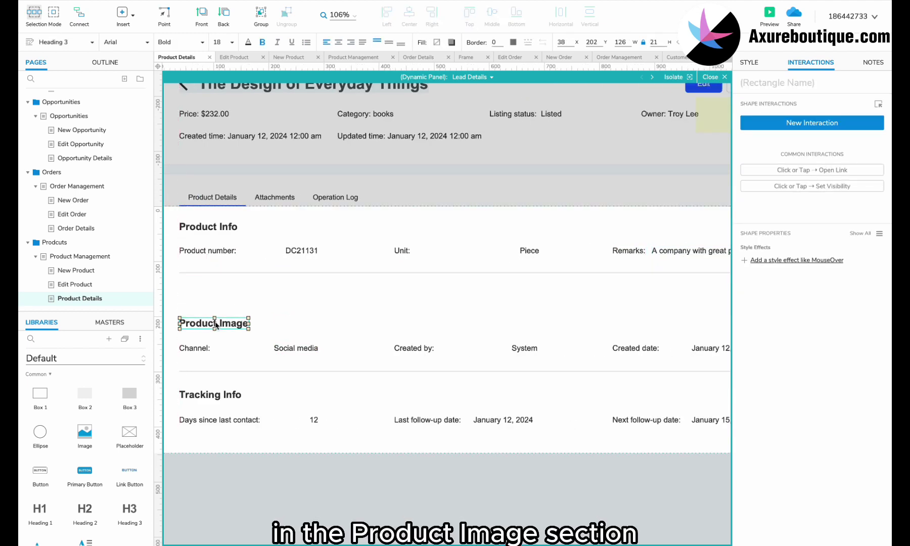
left_click_drag(215, 325, 215, 293)
left_click(198, 327)
left_click(304, 326, "shift")
left_click(417, 326, "shift")
left_click(531, 326, "shift")
scroll(561, 327, "right", 2)
left_click(596, 330, "shift")
left_click(664, 330, "shift")
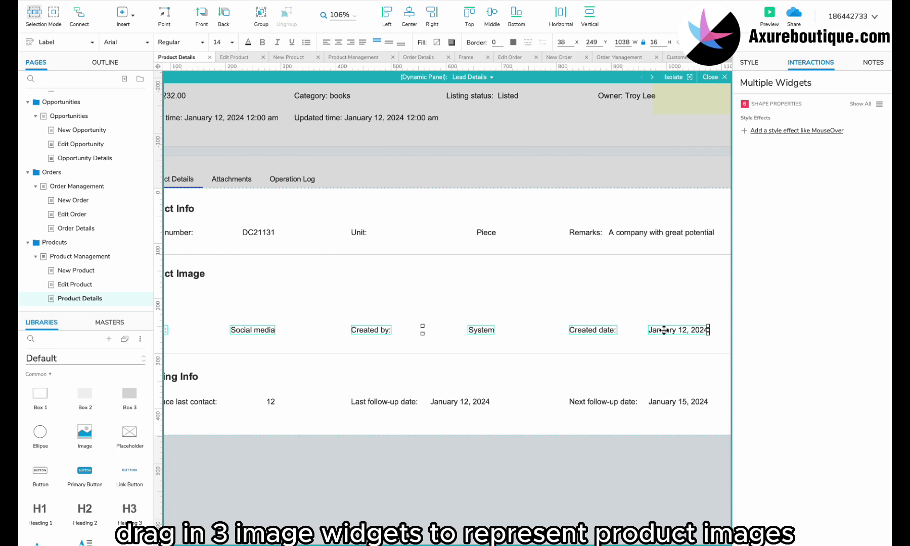
key("Delete")
scroll(658, 339, "left", 2)
- Add three image placeholders under the Product Image heading
left_click_drag(85, 434, 252, 293)
left_click_drag(414, 389, 379, 314)
left_click_drag(378, 315, 398, 329)
scroll(471, 312, "down", 2)
scroll(471, 312, "right", 2)
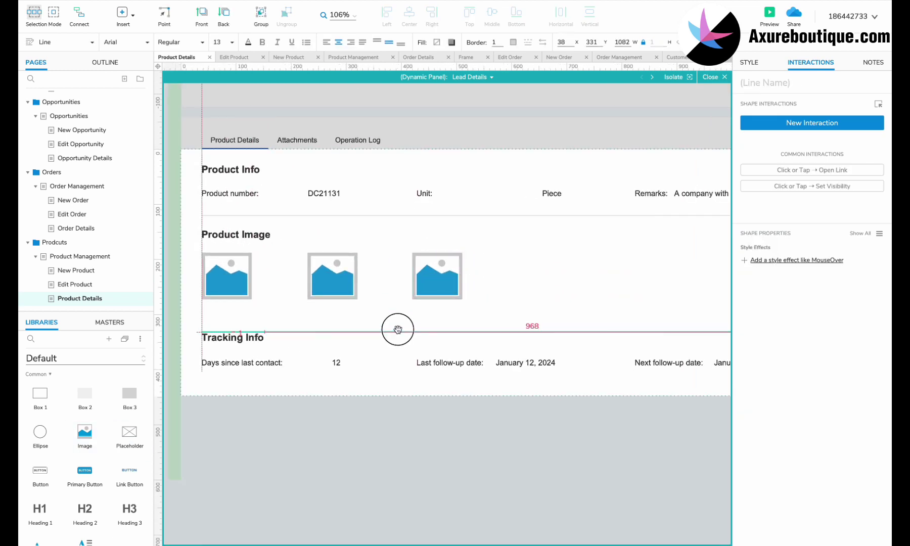
- Rename Tracking Info to Source Info and extend the details background box downward
double_click(223, 337)
type("Source")
left_click(344, 378)
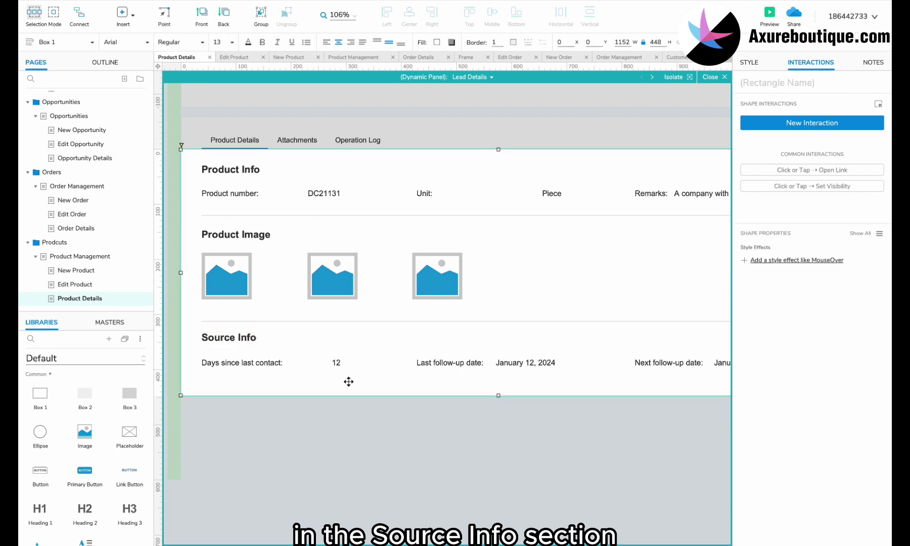
left_click_drag(498, 396, 499, 424)
scroll(569, 423, "down", 3)
left_click_drag(699, 433, 190, 301)
scroll(302, 314, "up", 5)
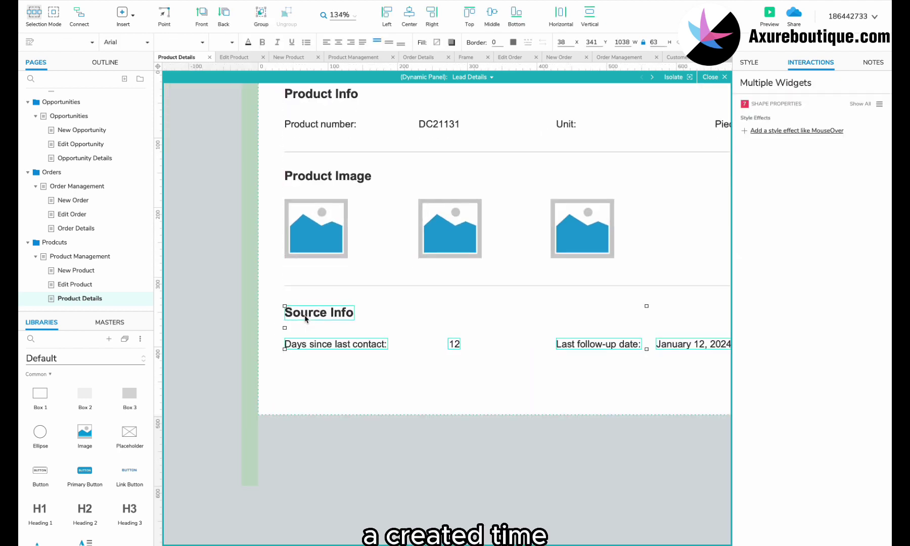
left_click(305, 322)
left_click(385, 348)
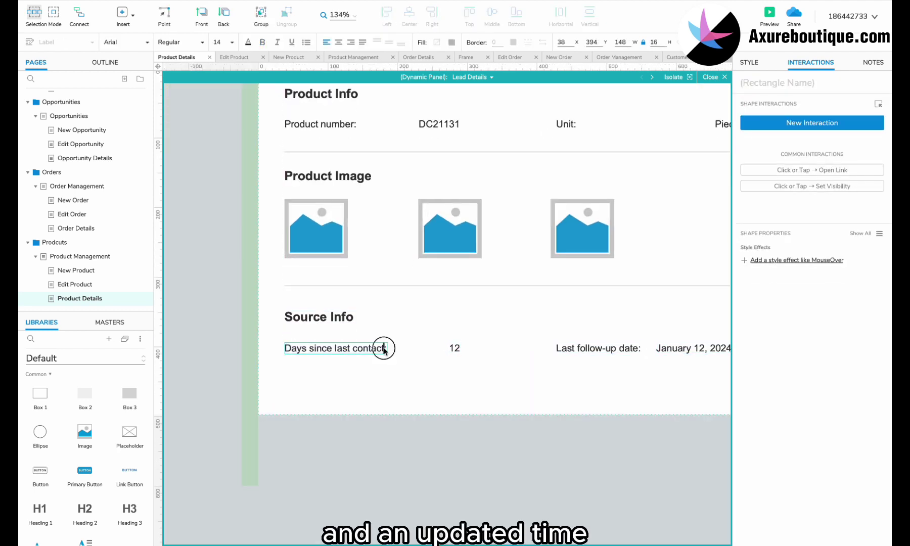
- Enter the creator's name beside Created by, relabel Created time, and remove the follow-up date pair
double_click(453, 348)
type("Troy Lee")
scroll(455, 354, "right", 3)
double_click(455, 354)
type("Cr")
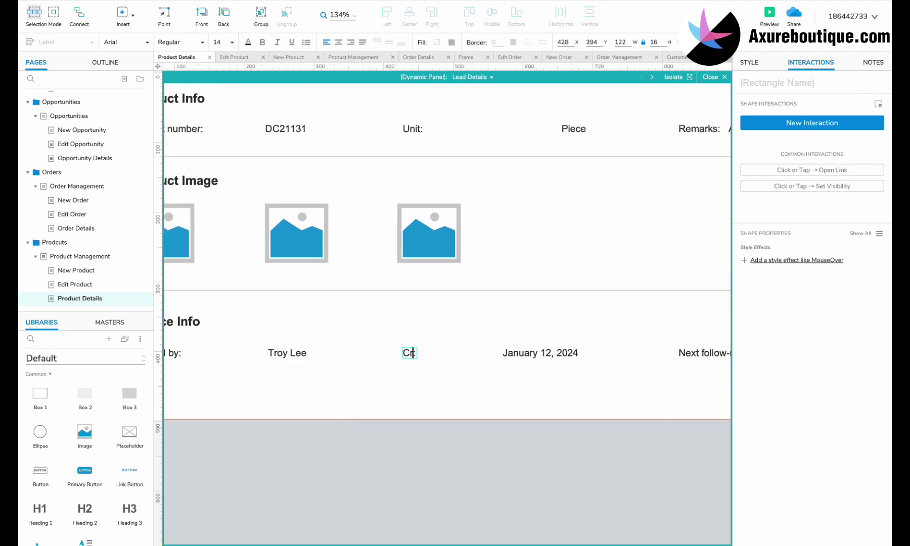
type("eated time")
double_click(573, 354)
key("Right")
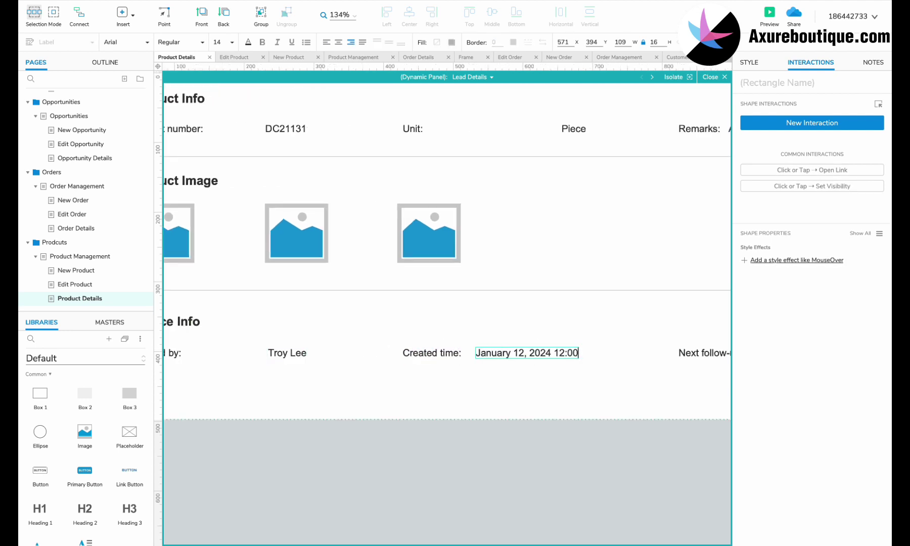
left_click_drag(501, 356, 520, 356)
scroll(520, 356, "right", 4)
left_click(526, 357)
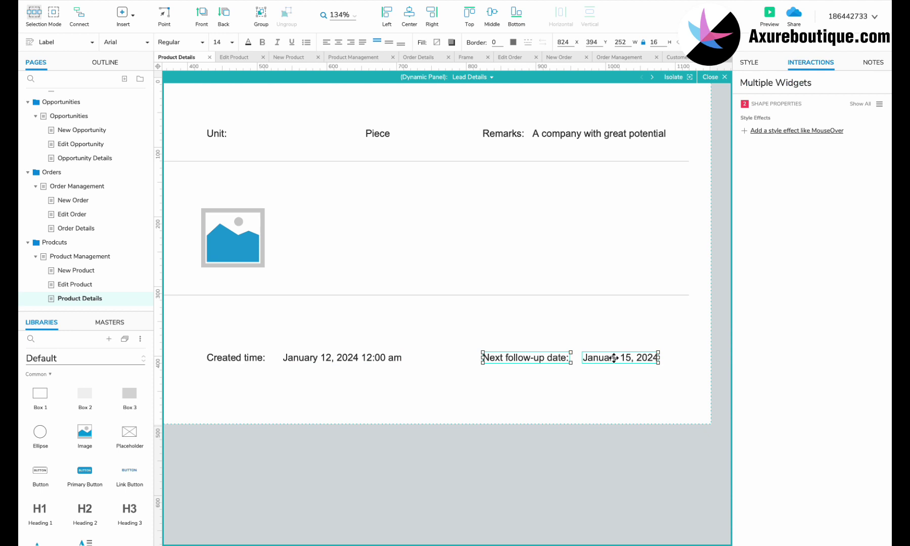
key("Delete")
- Copy the Created time pair to the right and relabel it Updated time
left_click(236, 358)
left_click(304, 359, "shift")
left_click_drag(304, 358, 563, 356)
double_click(484, 358)
type("Up")
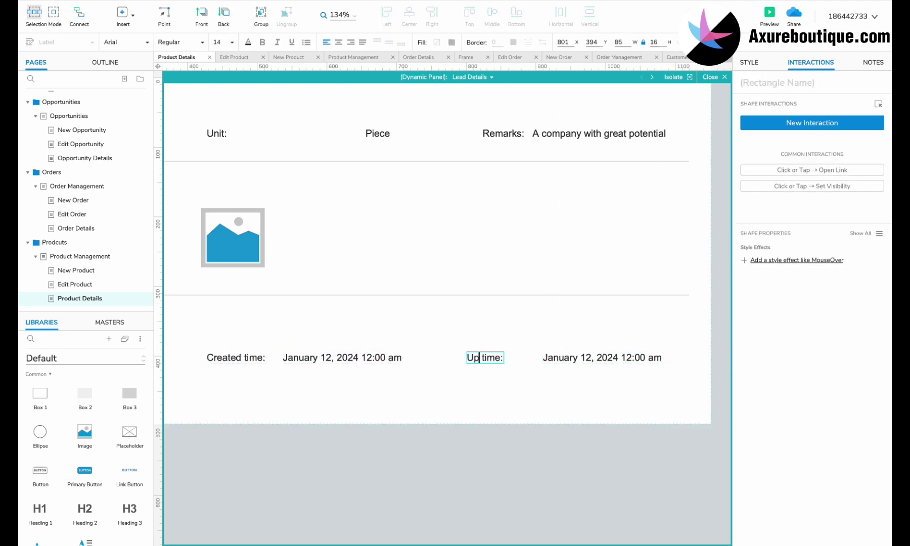
type("dated")
left_click(494, 429)
scroll(493, 429, "down", 4)
scroll(494, 428, "left", 4)
scroll(494, 429, "up", 3)
- Delete the Created time and Updated time labels from the page header
double_click(406, 277)
left_click(406, 266)
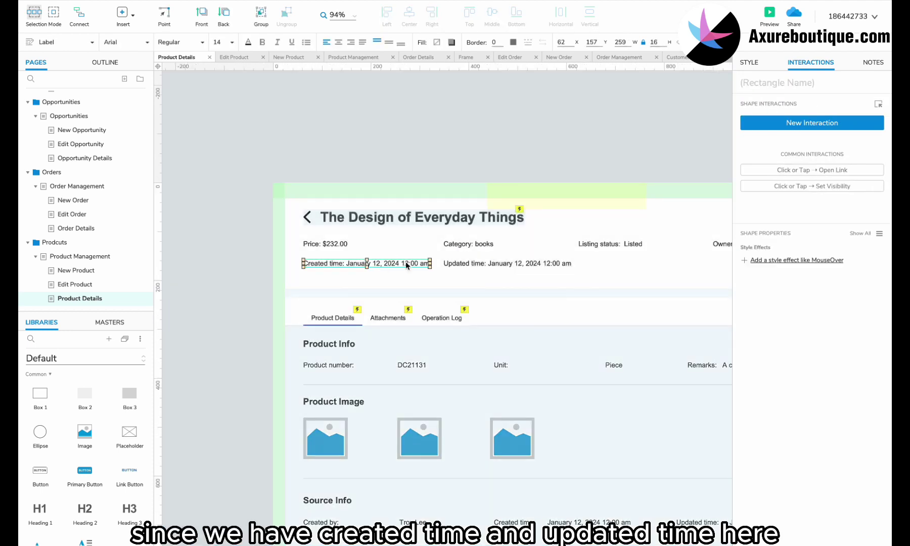
left_click(470, 264, "shift")
key("Delete")
- Shorten the header box and move the tabs and details panel up beneath it
left_click(478, 268)
scroll(477, 270, "right", 2)
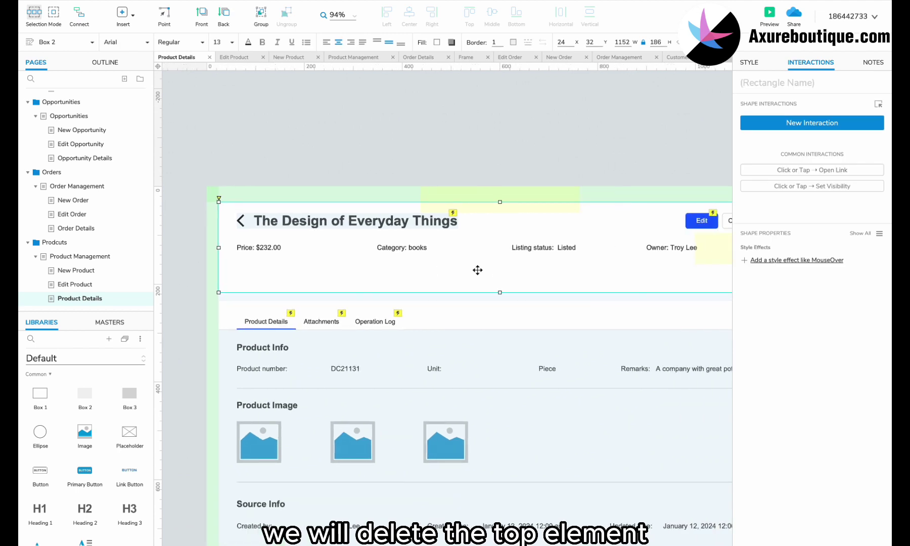
left_click_drag(501, 293, 500, 270)
scroll(645, 251, "down", 3)
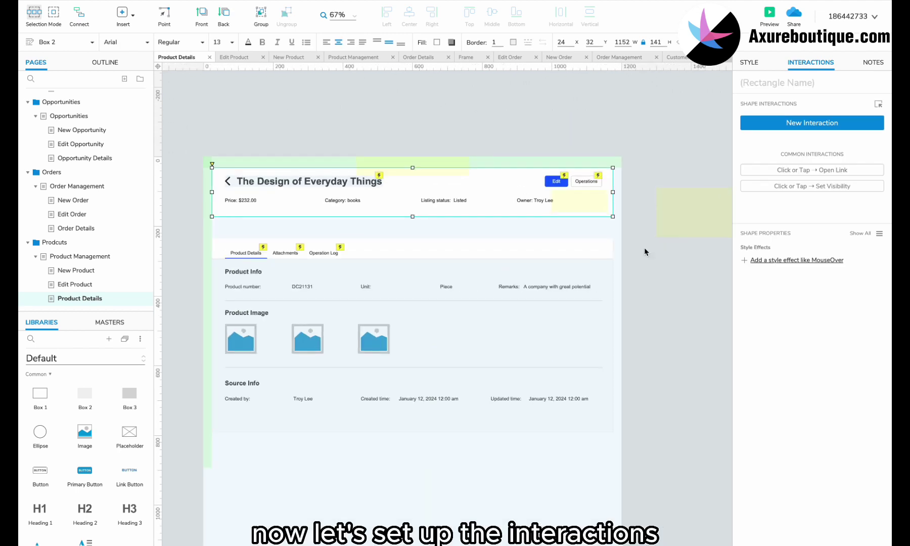
left_click_drag(646, 252, 253, 323)
left_click_drag(272, 330, 272, 315)
scroll(363, 306, "up", 1)
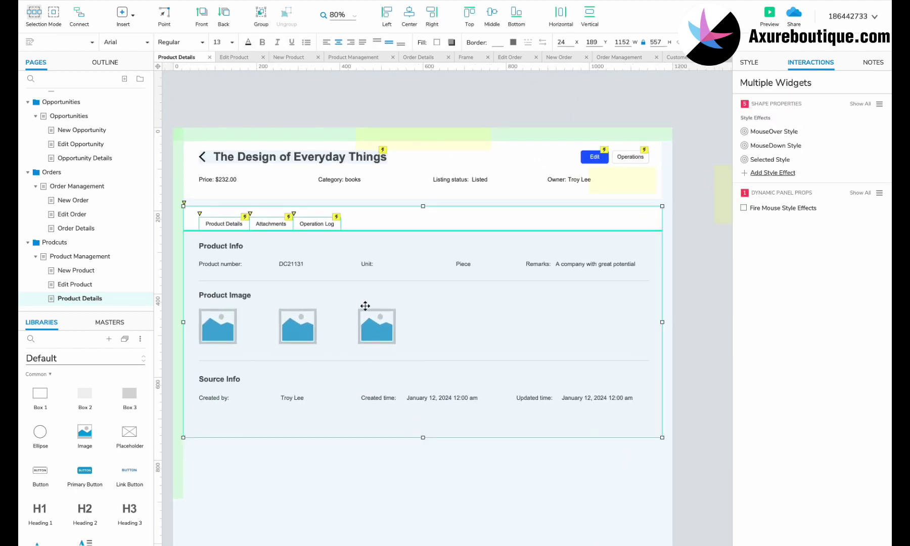
- On Product Management, start renaming the first product to 'The Design of Everyday'
left_click(110, 259)
left_click(254, 316)
scroll(268, 318, "down", 2)
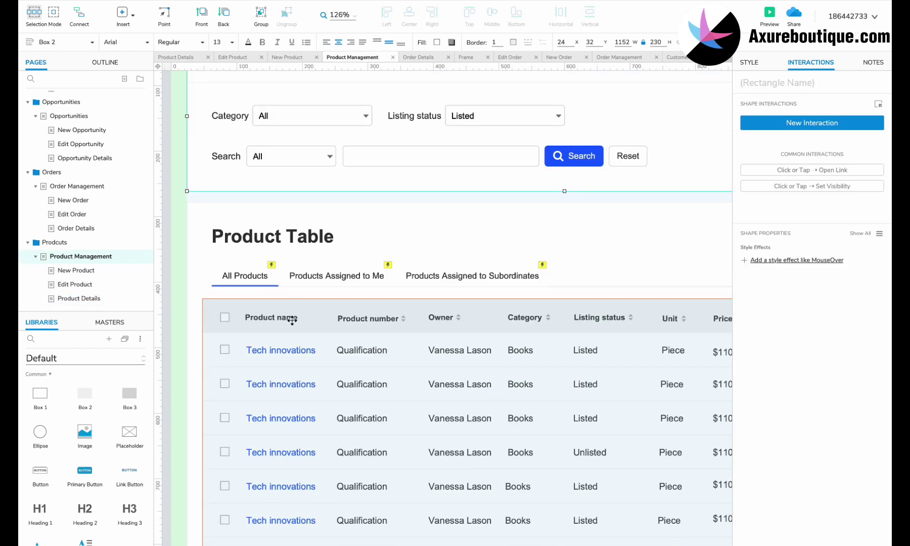
double_click(284, 335)
left_click(277, 352)
type("Th")
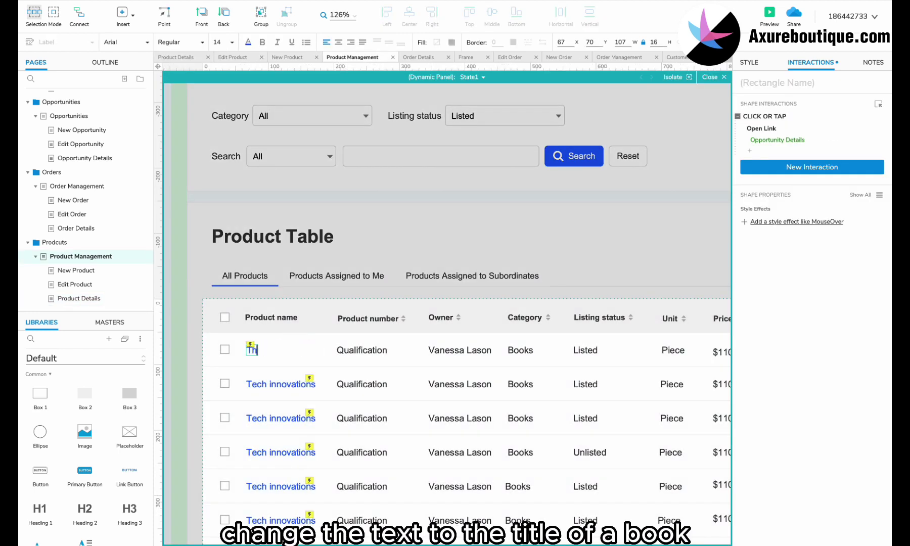
type("e Design of Everyday")
- Widen the table rows, finish the name 'The Design of Everyday Things', and link it to Product Details
scroll(256, 353, "right", 2)
scroll(256, 353, "down", 5)
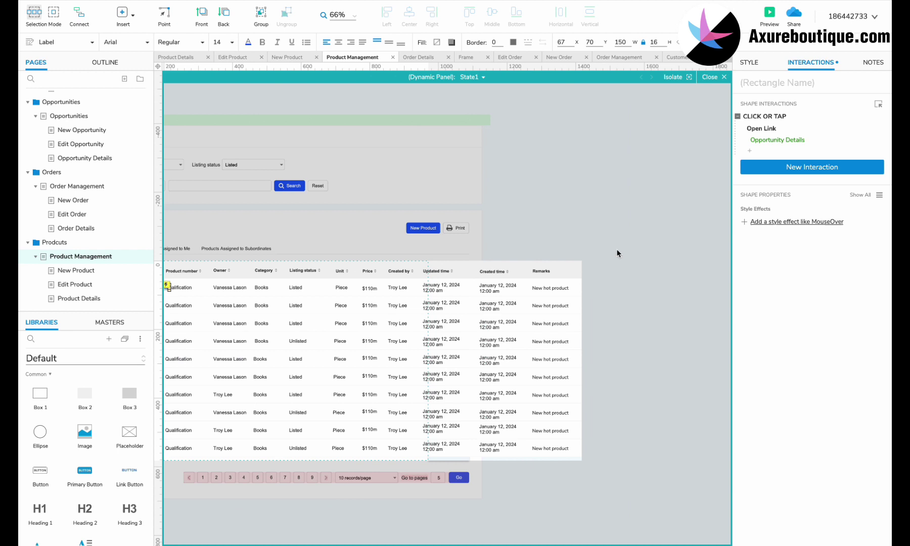
left_click_drag(617, 249, 577, 452)
left_click_drag(583, 359, 611, 360)
mouse_move(635, 272)
left_mouse_down()
mouse_move(106, 520)
mouse_move(217, 440)
mouse_move(218, 447)
left_mouse_up()
left_click_drag(677, 258, 632, 453)
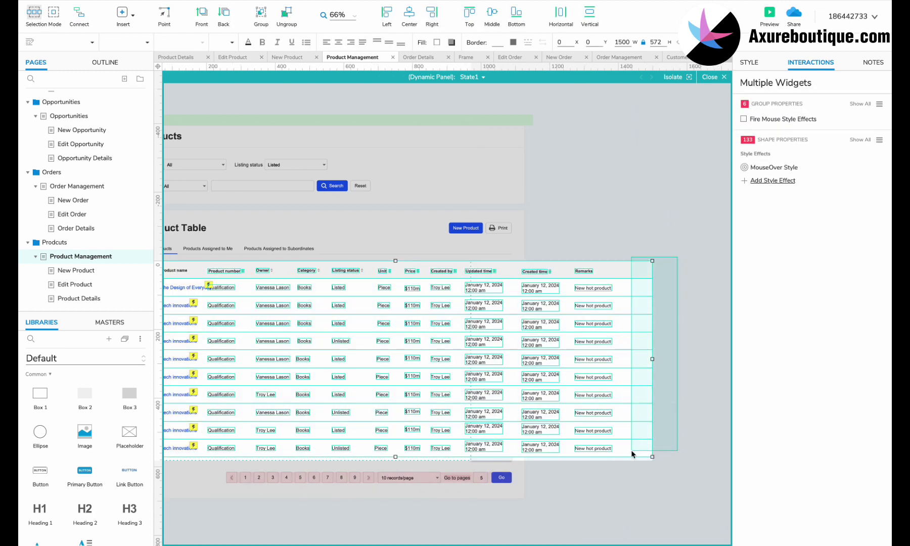
left_click_drag(583, 271, 613, 271)
scroll(305, 289, "left", 3)
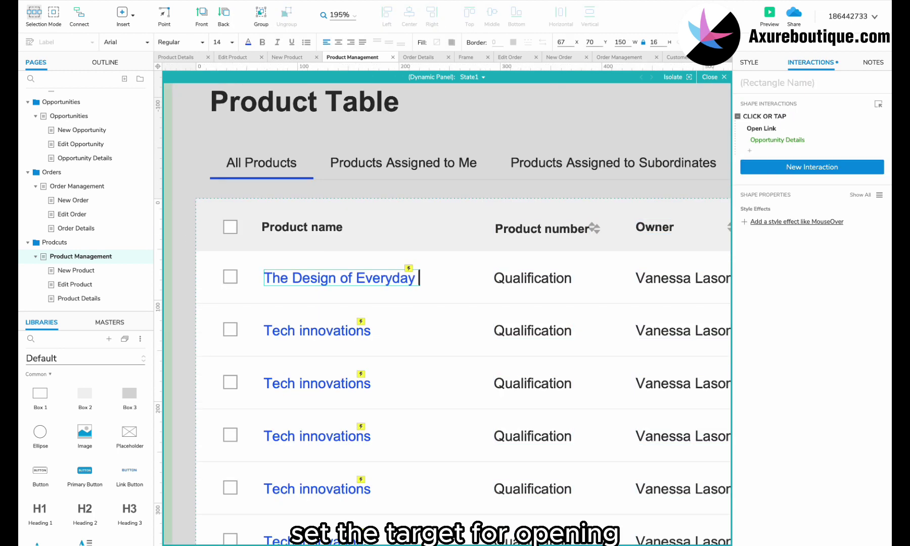
type("Things")
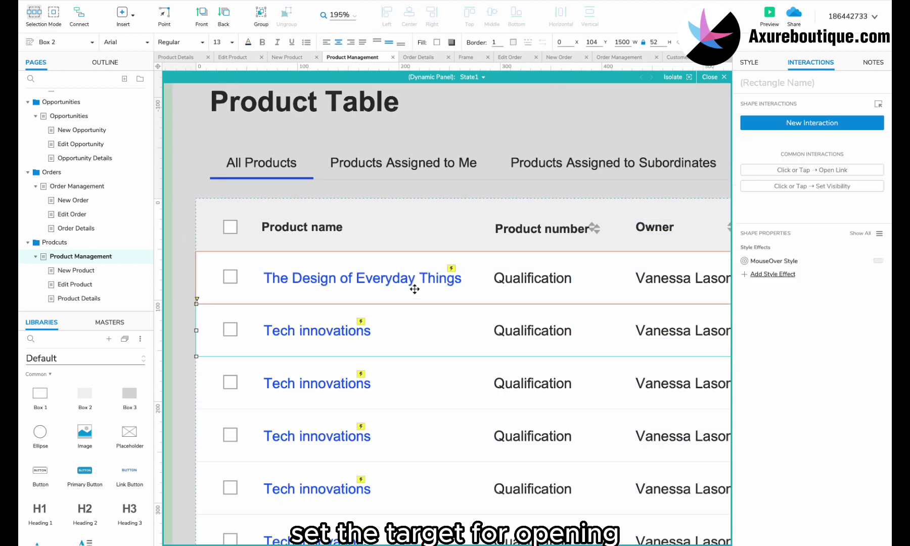
left_click(800, 207)
left_click(783, 356)
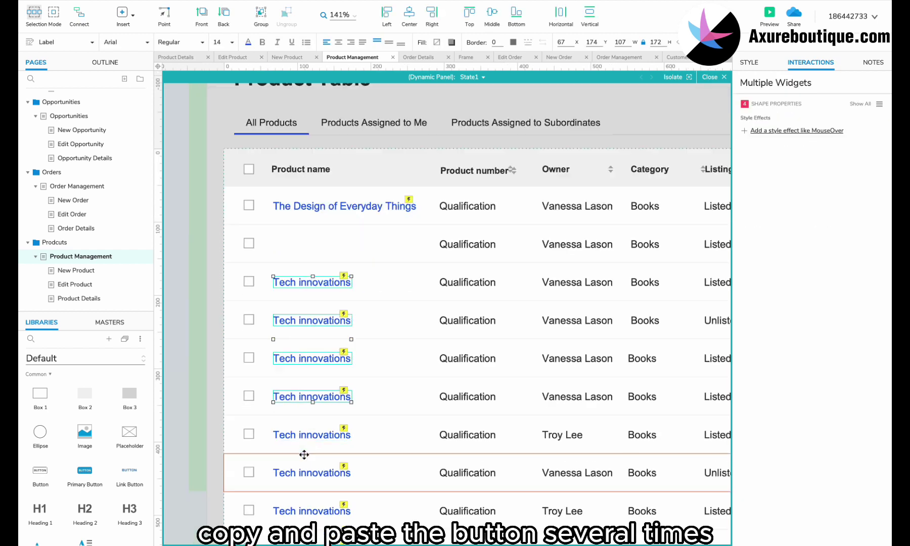
scroll(313, 507, "down", 2)
- Replace the old Tech innovations names in the other rows with copies of the book name
left_click(313, 507, "shift")
key("Delete")
left_click(304, 173)
key("super+v")
left_click_drag(302, 174, 295, 246)
key("super+v")
key("super+v")
left_click_drag(312, 320, 303, 449)
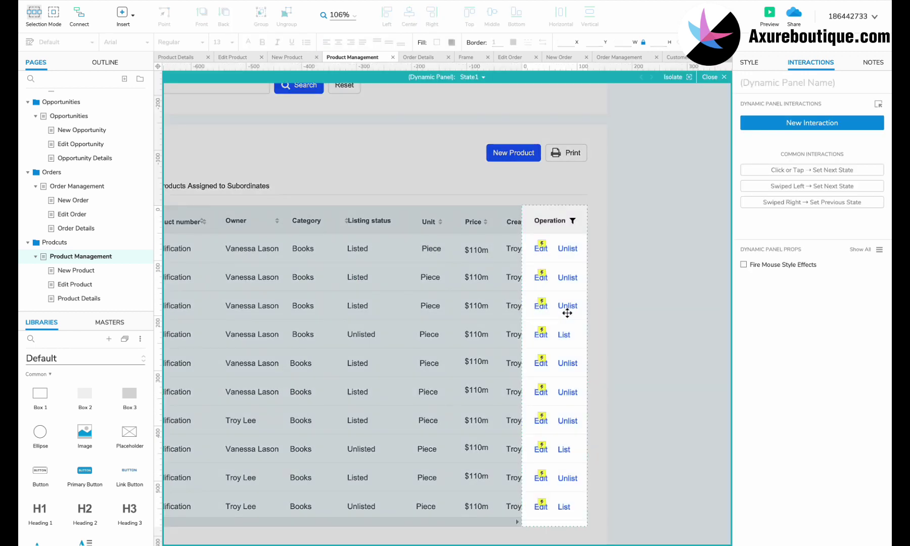
- Point the first row's Edit link to Edit Product and copy that interaction
left_click(542, 248)
left_click(773, 140)
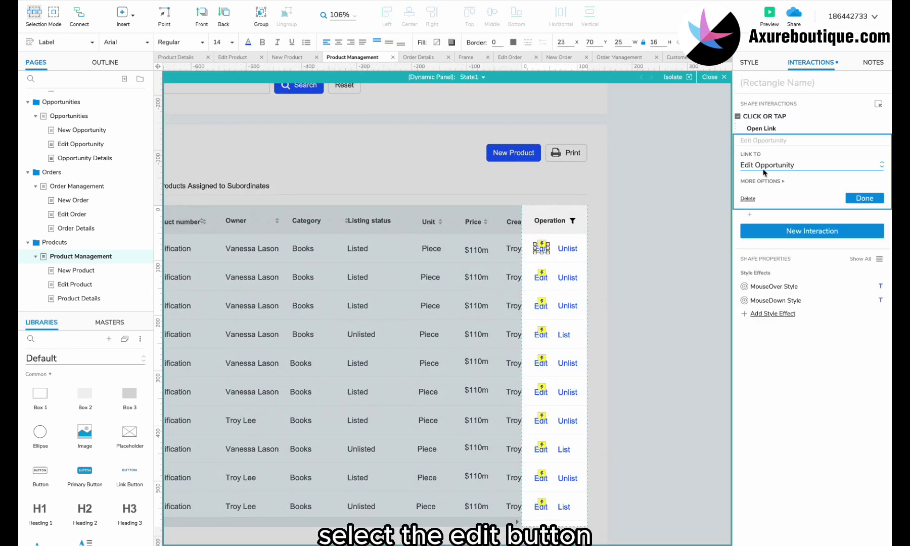
left_click(765, 166)
left_click(787, 310)
left_click(865, 199)
left_click(764, 117)
key("super+c")
- Paste the Edit Product link interaction onto every remaining row's Edit, down to the last row
left_click(541, 277)
key("Delete")
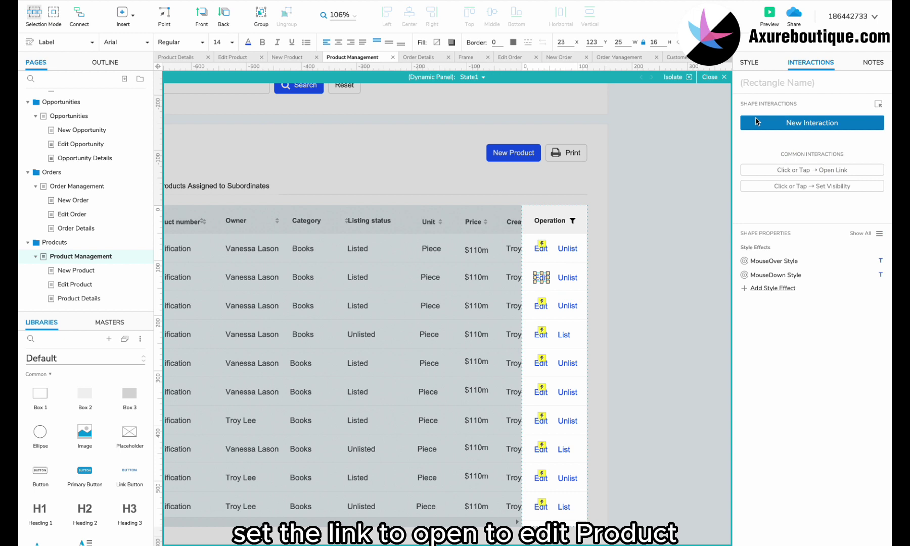
key("super+v")
left_click(541, 306)
left_click(542, 335)
left_click(541, 363)
key("super+v")
left_click(541, 392)
key("super+v")
left_click(541, 421)
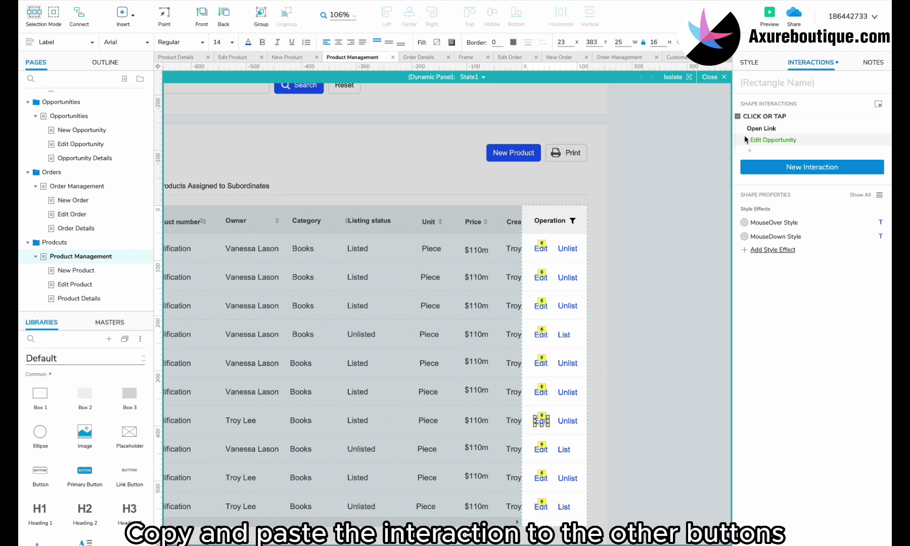
key("super+v")
left_click(541, 449)
left_click(541, 478)
key("Delete")
key("super+v")
left_click(541, 507)
key("Delete")
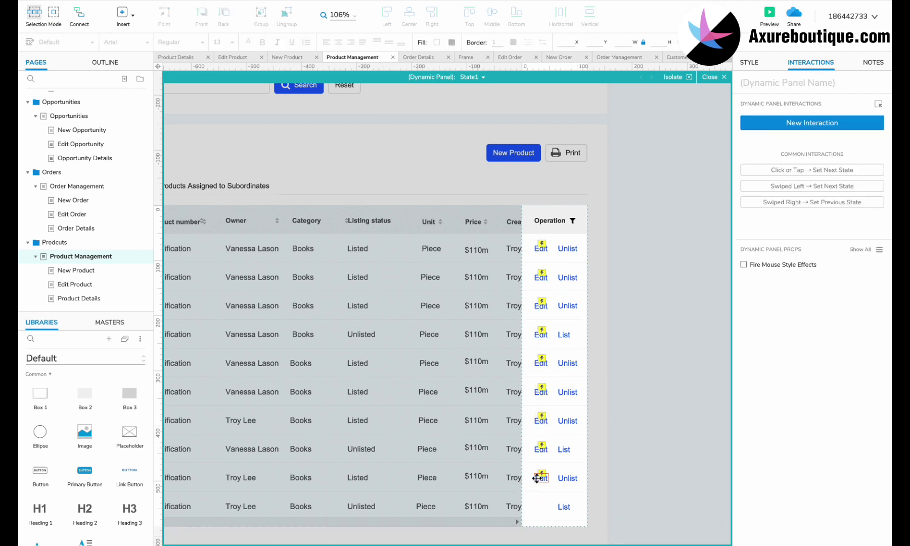
key("super+z")
left_click(758, 118)
key("super+v")
double_click(625, 247)
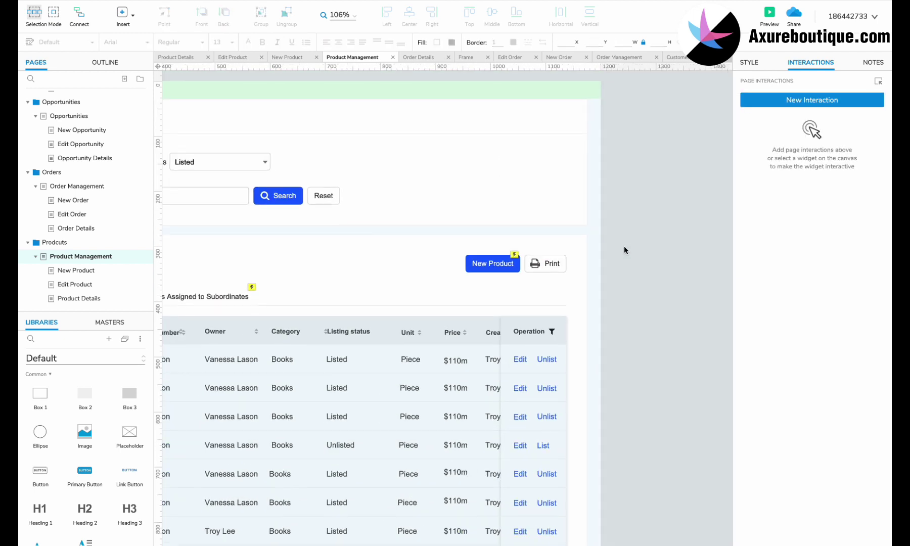
left_click(78, 272)
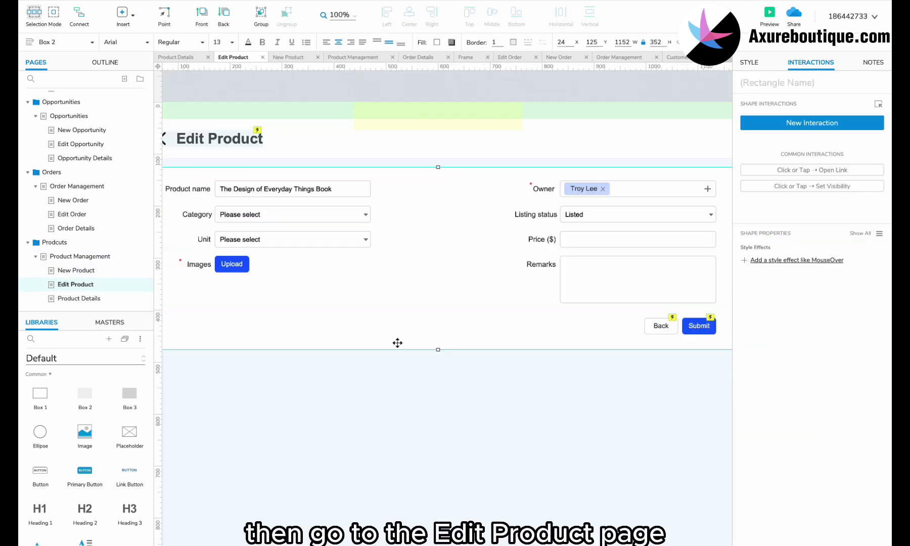
- Remove the open-link redirect from the New Product page's Submit button
left_click(687, 330)
left_click(781, 204)
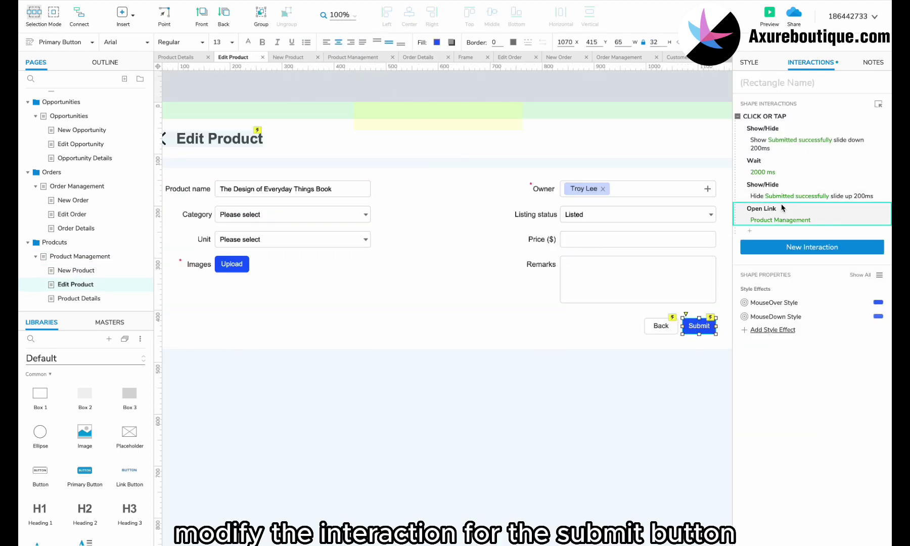
key("Delete")
- On Product Details, duplicate the Archive dialog below it and retitle the copy Unlist
left_click(76, 298)
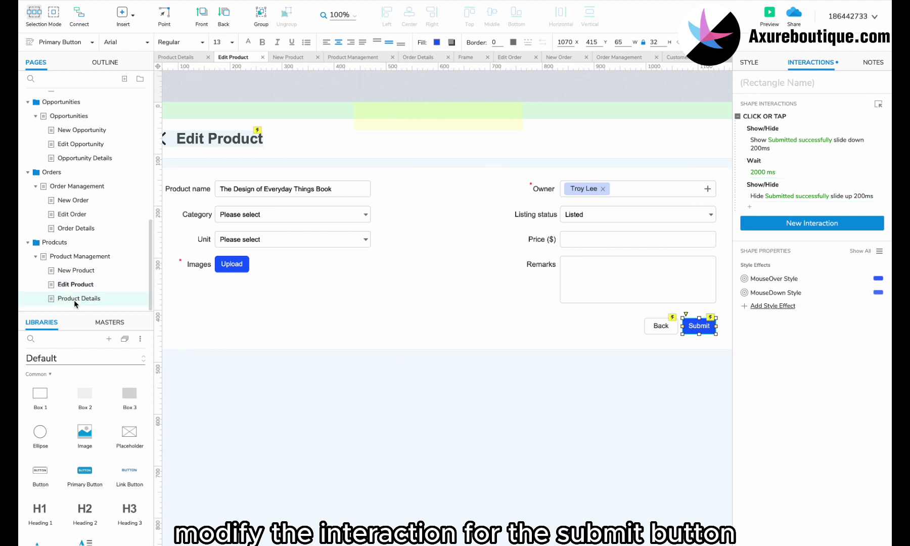
left_click(627, 186)
double_click(624, 181)
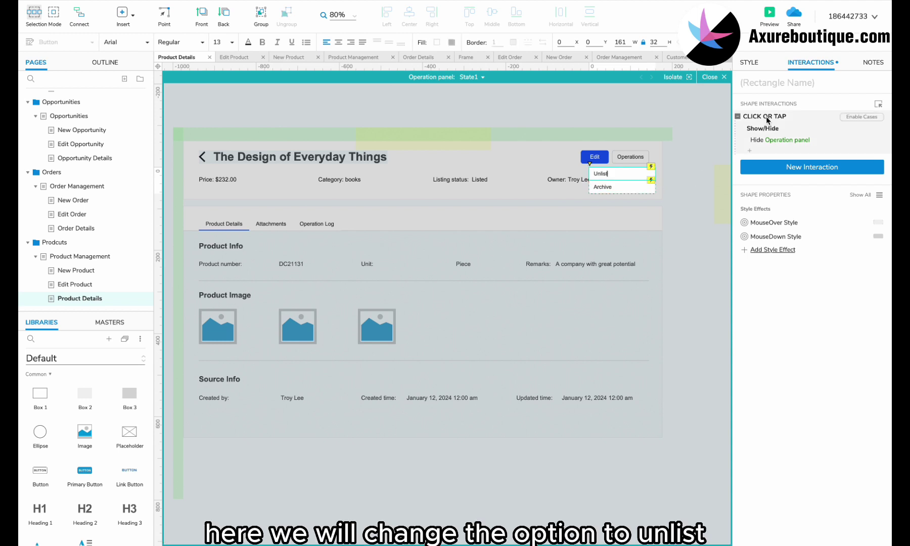
left_click(676, 221)
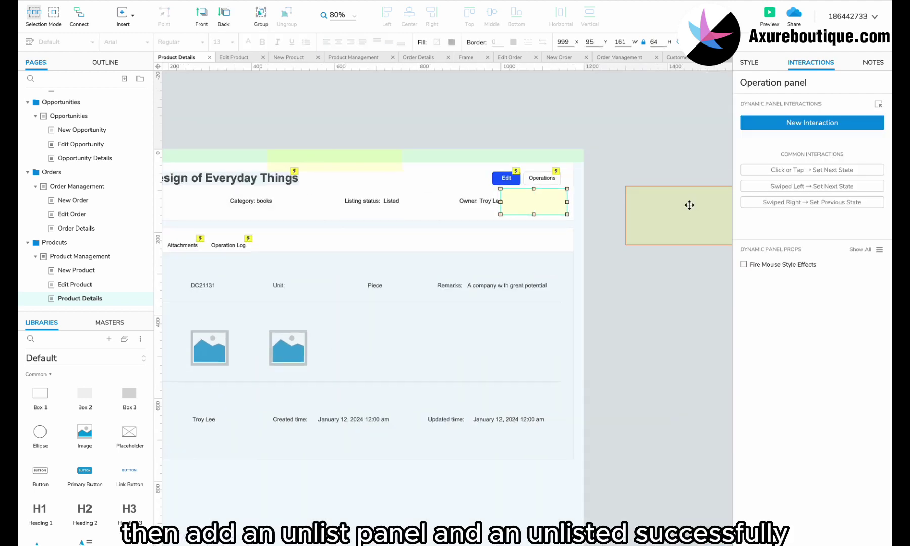
scroll(694, 198, "right", 2)
double_click(618, 231)
double_click(612, 167)
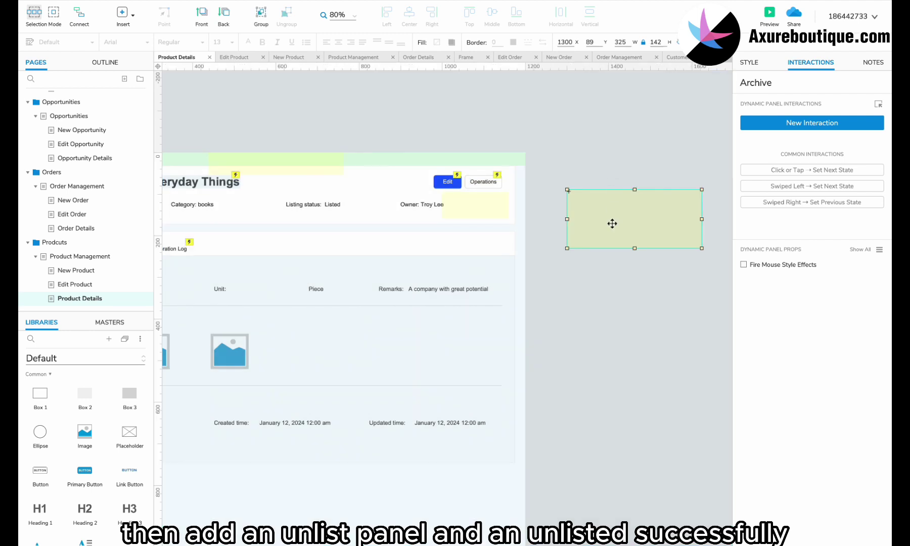
left_click_drag(611, 223, 607, 299)
double_click(608, 298)
double_click(587, 282)
type("Unlist")
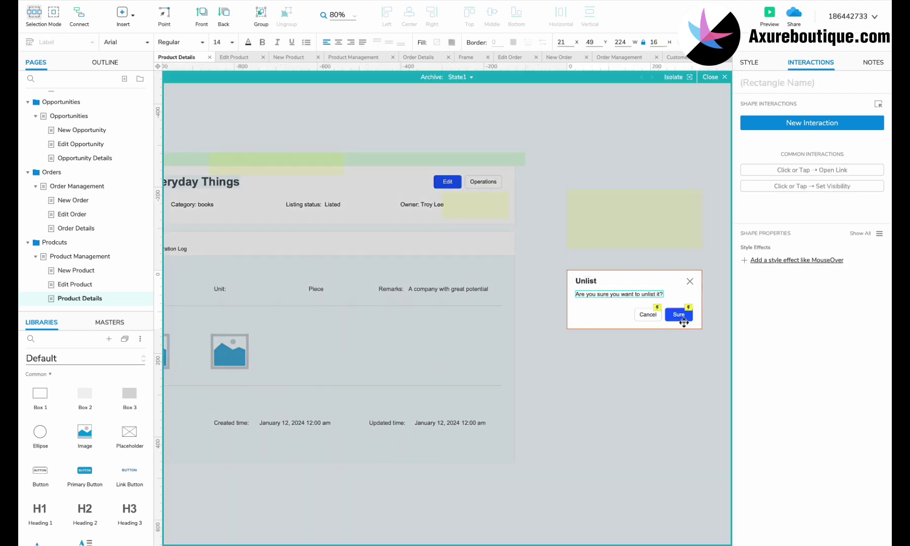
- Duplicate the Archived successfully message as an 'Unlisted successfully' panel with matching text
double_click(689, 346)
left_click(309, 155)
key("ctrl+d")
left_click_drag(284, 173, 280, 164)
double_click(803, 85)
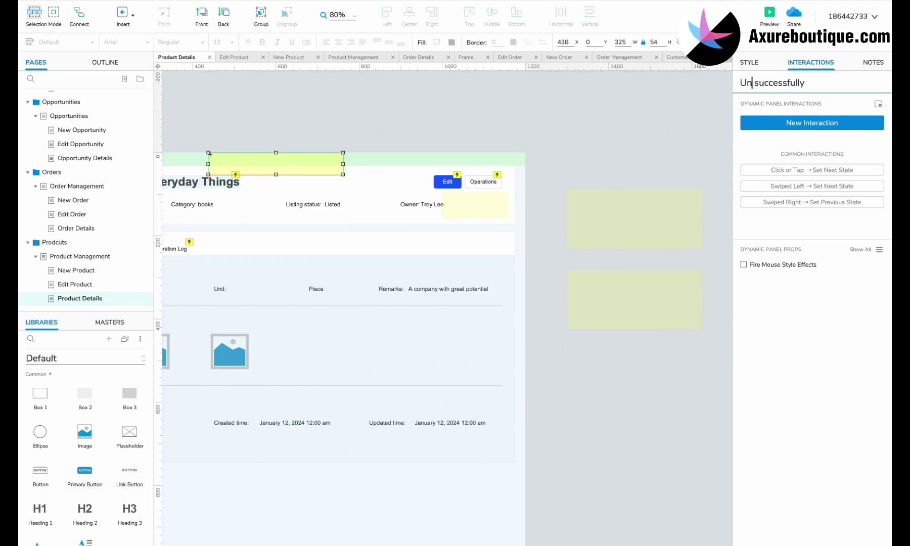
double_click(245, 161)
double_click(245, 162)
right_click(245, 161)
left_click(260, 226)
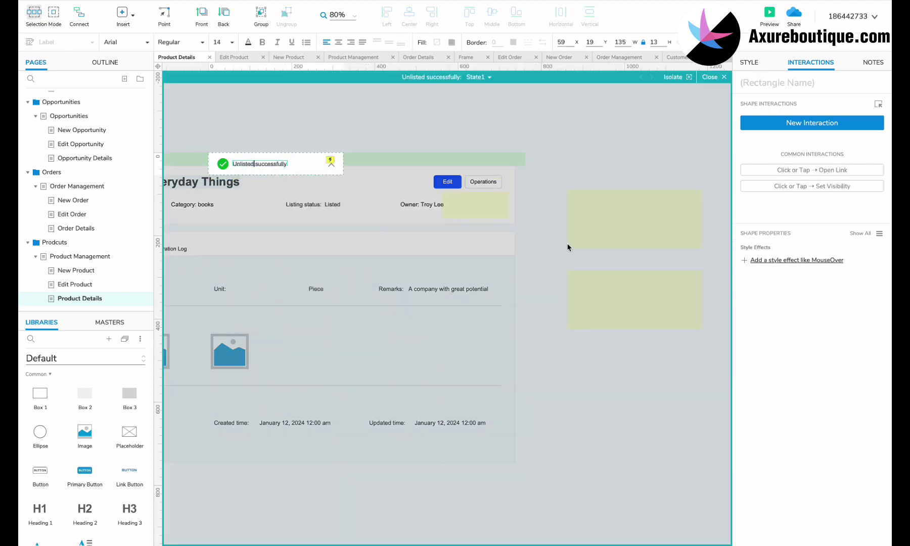
- Make the Unlist dialog's Sure button show the Unlisted successfully message
double_click(622, 295)
left_click(678, 314)
left_click(775, 164)
left_click(772, 190)
type("un")
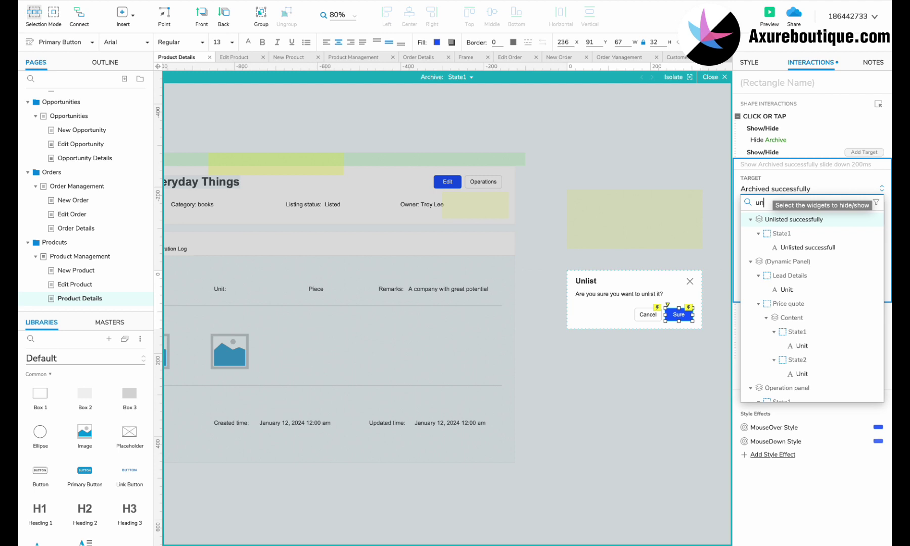
left_click(778, 220)
left_click(864, 291)
- Retarget the Sure button's hide action to the Unlisted successfully message too
left_click(780, 212)
left_click(780, 237)
type("un")
left_click(784, 266)
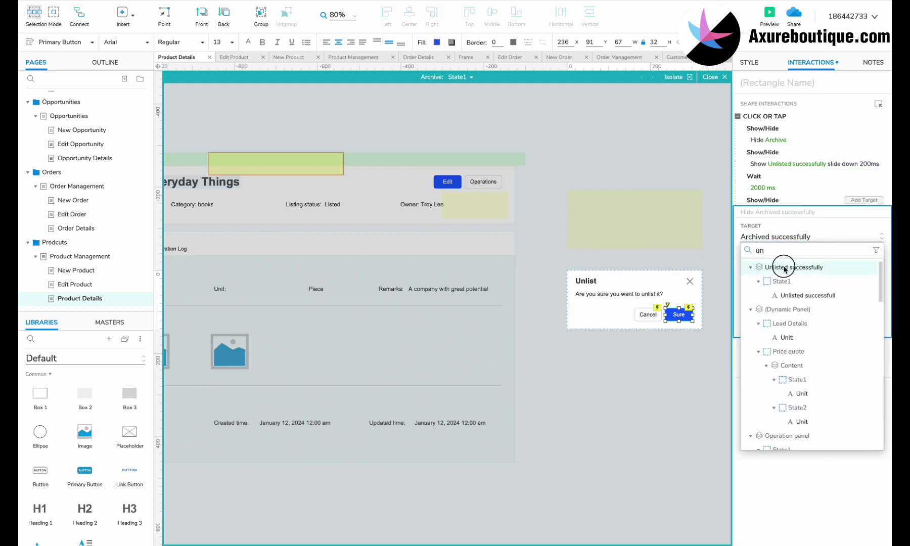
left_click(863, 326)
left_click(534, 205)
left_click(75, 257)
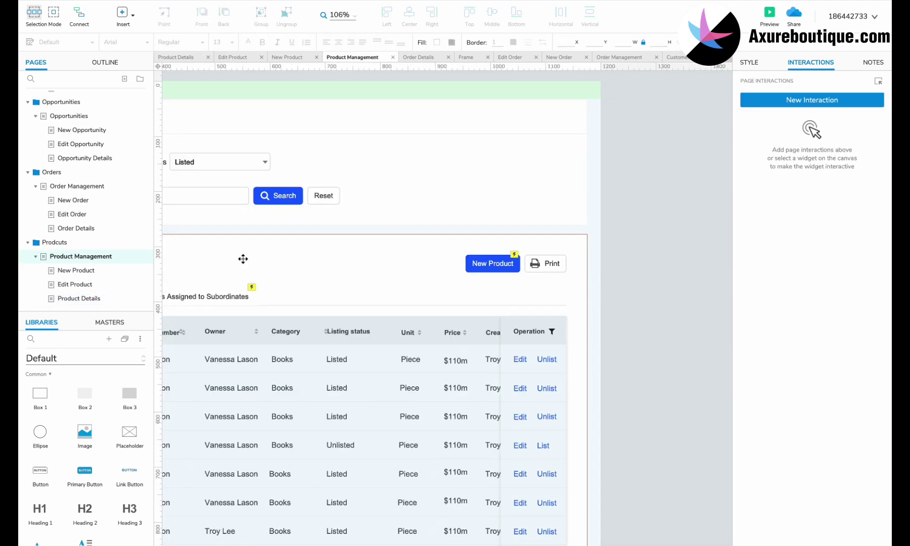
- In the Frame page's left navigation, copy the Orders open-in-frame action onto Products
scroll(67, 126, "up", 5)
left_click(51, 98)
double_click(295, 370)
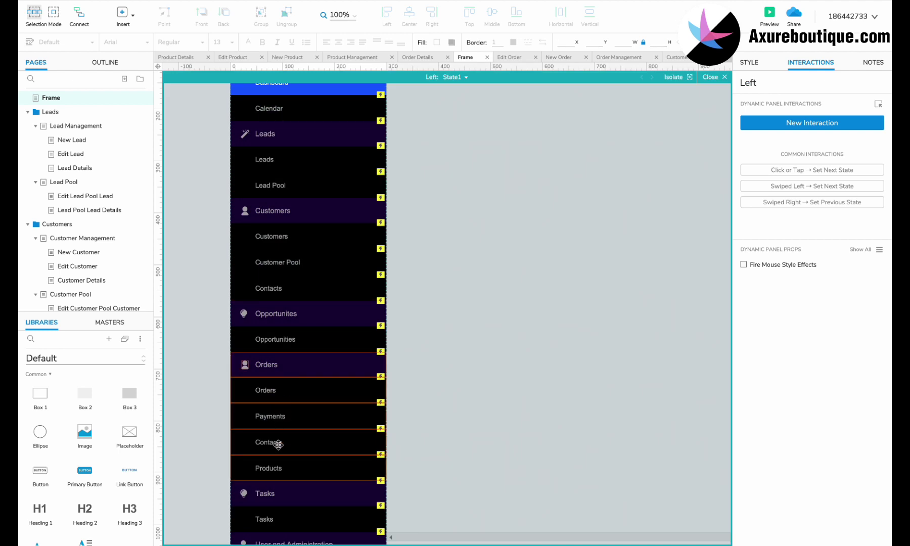
left_click(276, 468)
left_click(291, 442)
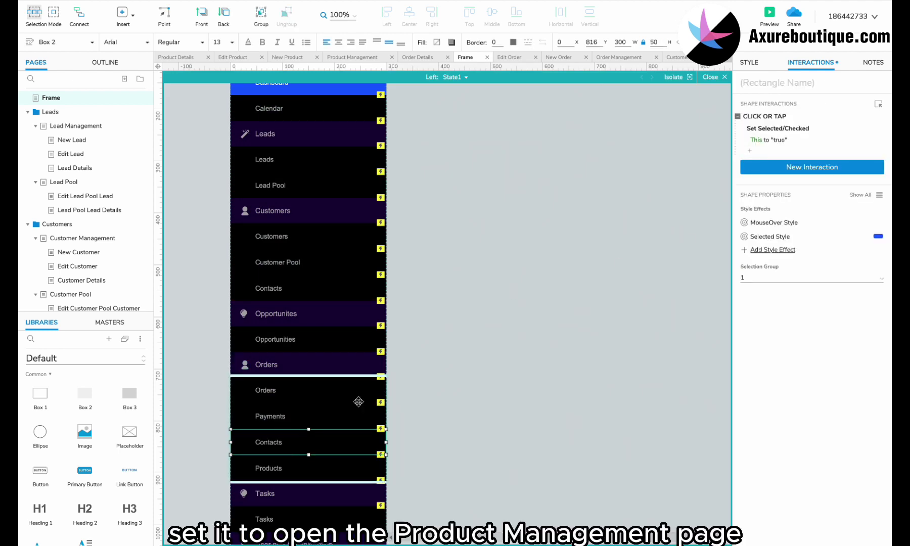
left_click(333, 396)
left_click(754, 153)
key("super+c")
left_click(331, 466)
left_click(765, 117)
key("super+v")
- Set the Products item's frame link target to Product Management
left_click(795, 166)
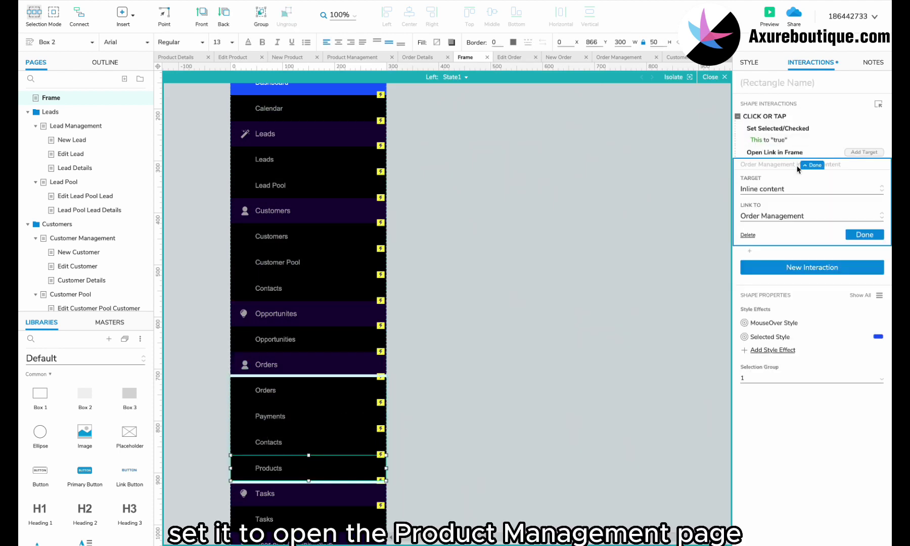
left_click(776, 220)
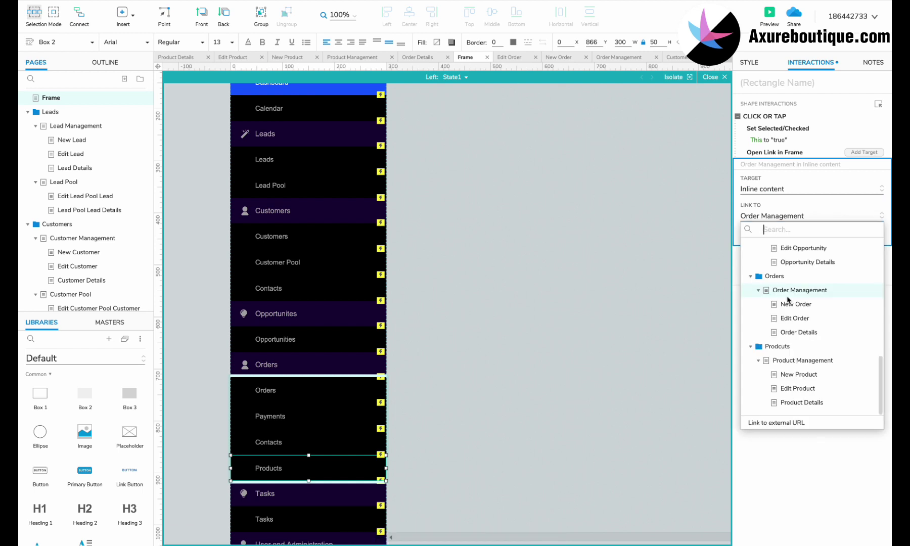
left_click(797, 360)
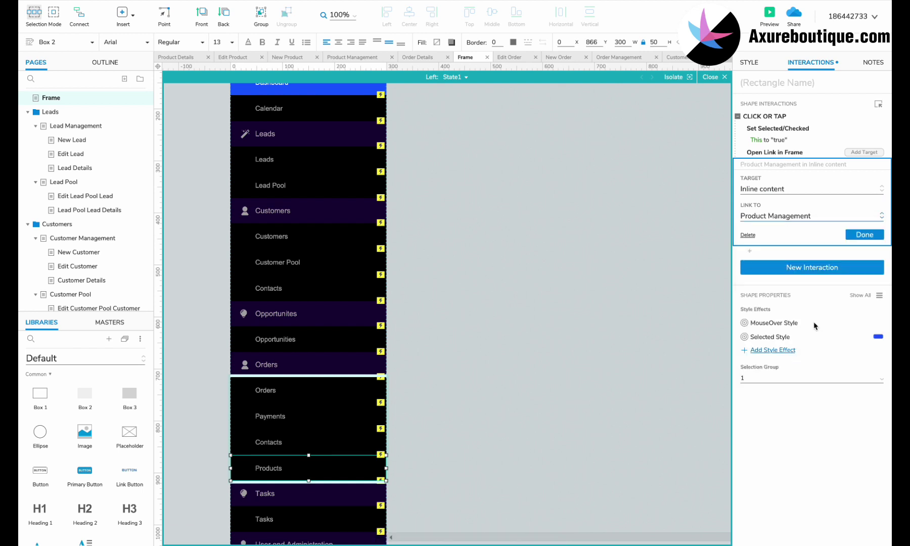
left_click(863, 237)
left_click(487, 359)
left_click(477, 348)
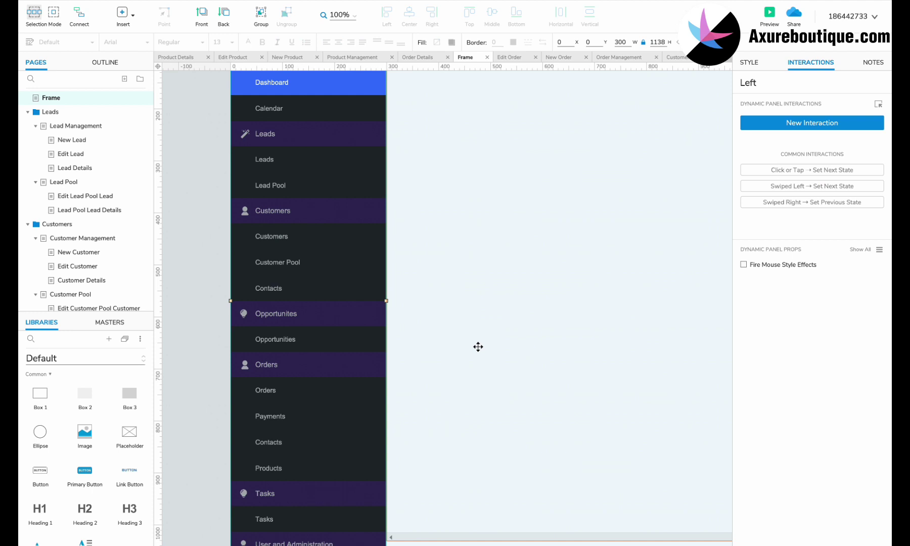
- Preview the prototype, open Products, and filter by Clothes, Unlisted, and search by Product number
key("super+period")
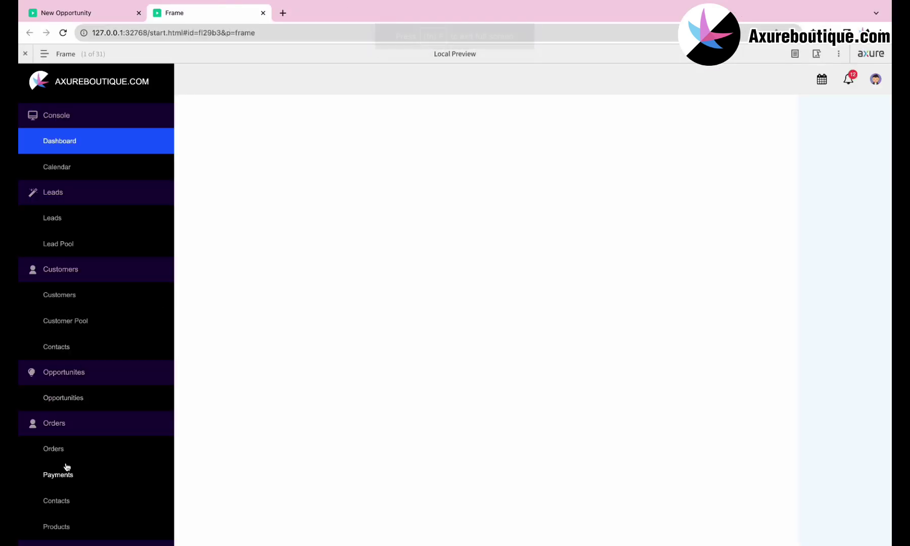
left_click(65, 527)
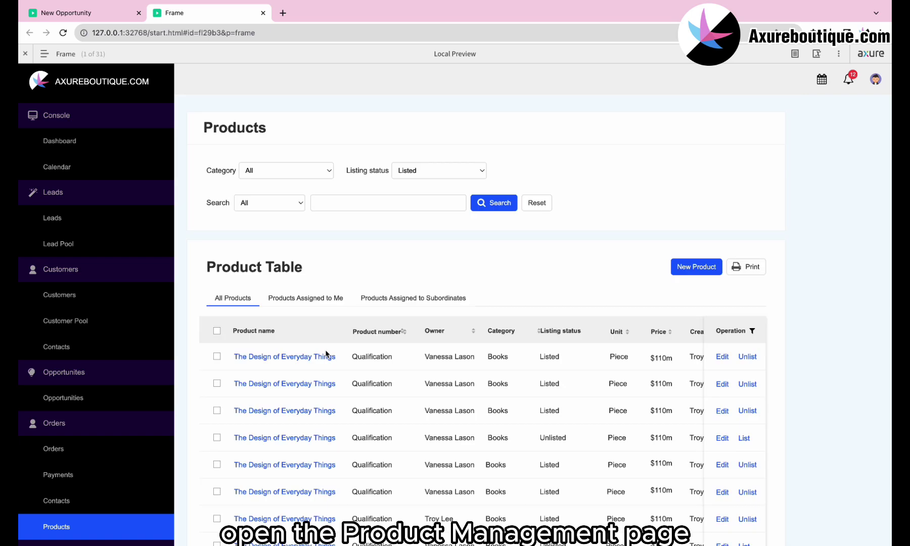
left_click(297, 176)
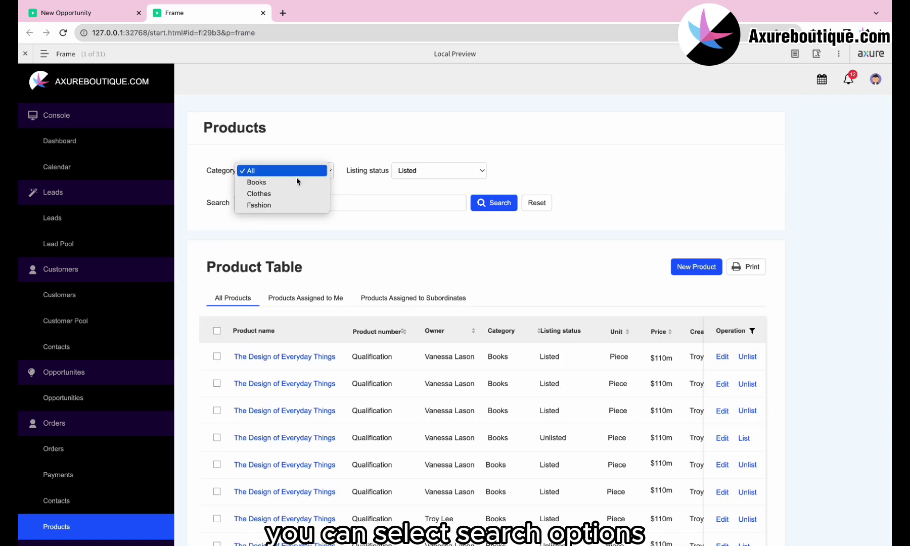
left_click(292, 197)
left_click(427, 174)
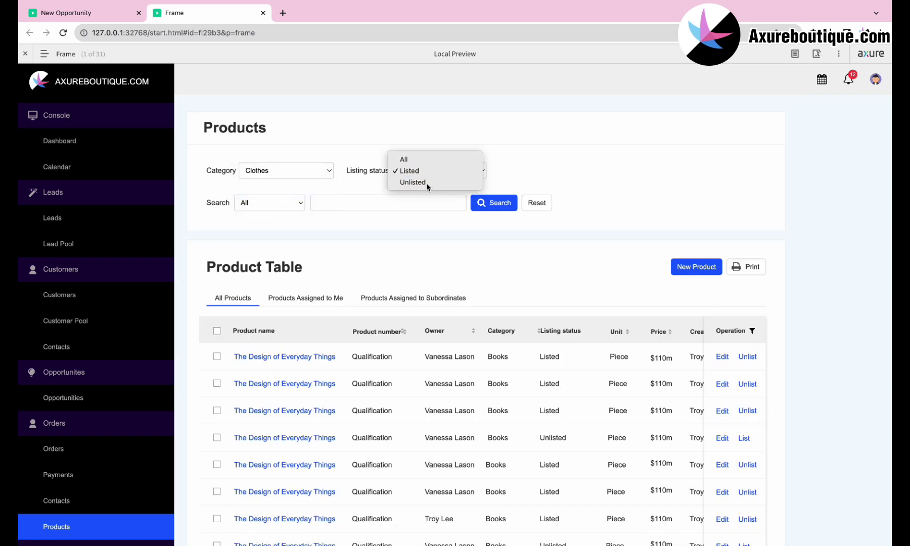
left_click(428, 185)
left_click(279, 203)
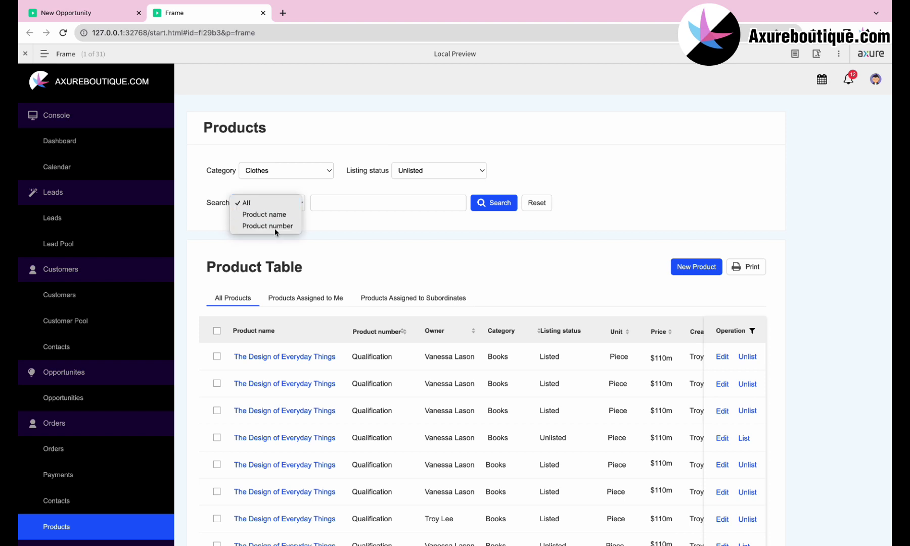
left_click(275, 226)
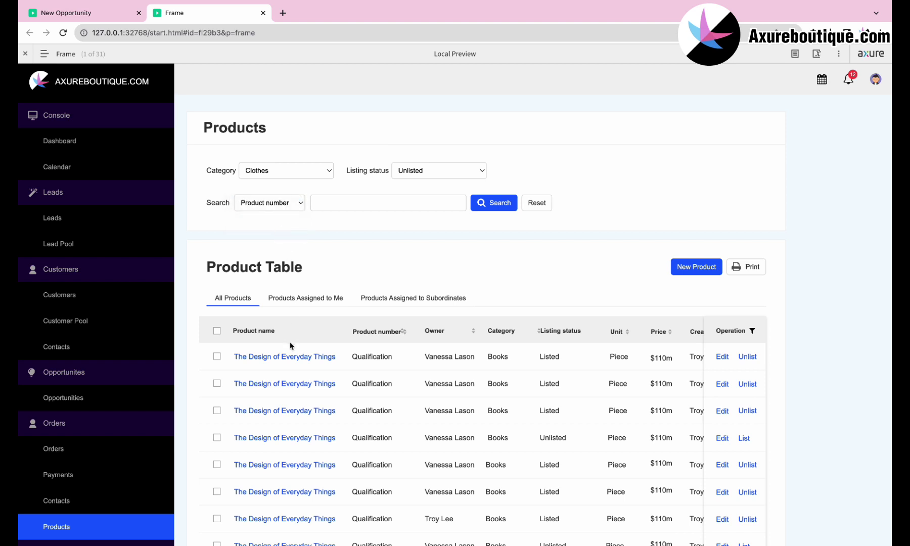
scroll(289, 348, "down", 3)
scroll(287, 349, "right", 5)
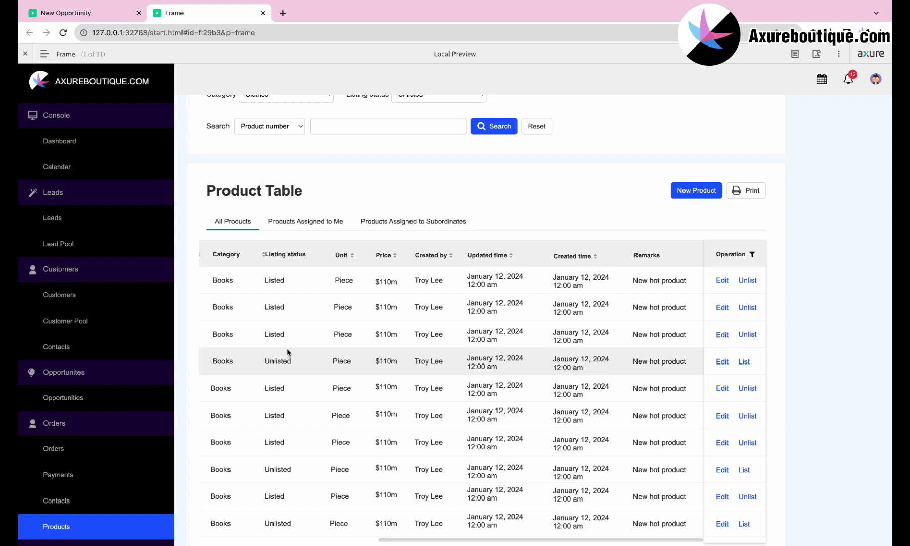
scroll(287, 349, "left", 6)
- Submit the New Product form, open and leave a row's Edit form, then view The Design of Everyday Things details
left_click(704, 188)
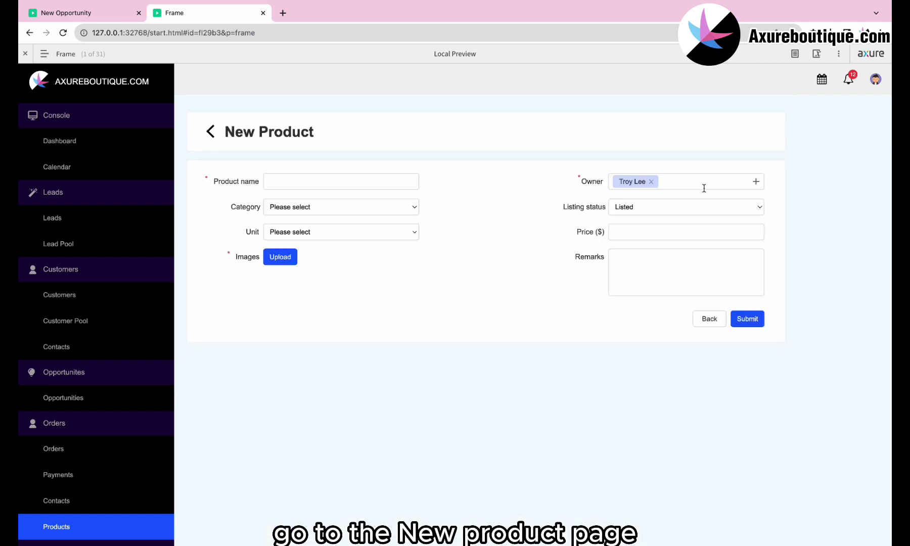
left_click(754, 322)
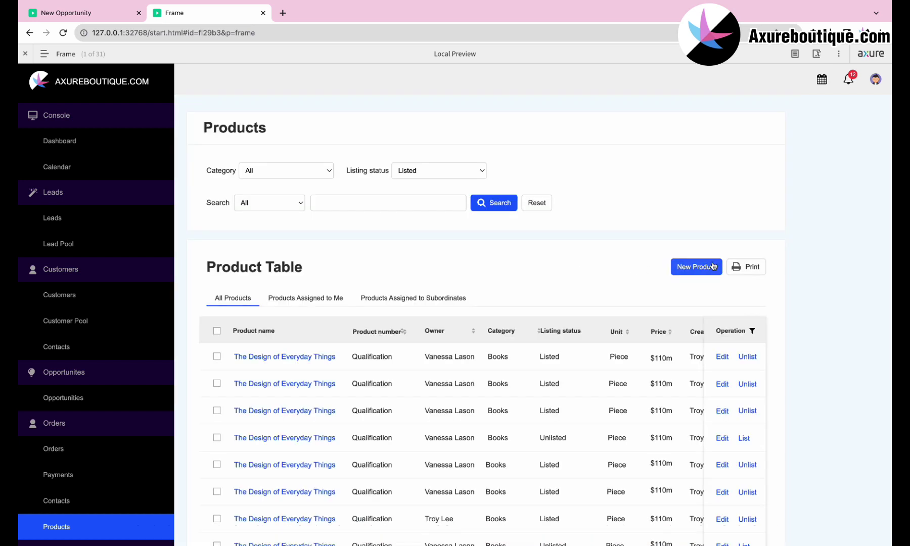
left_click(722, 357)
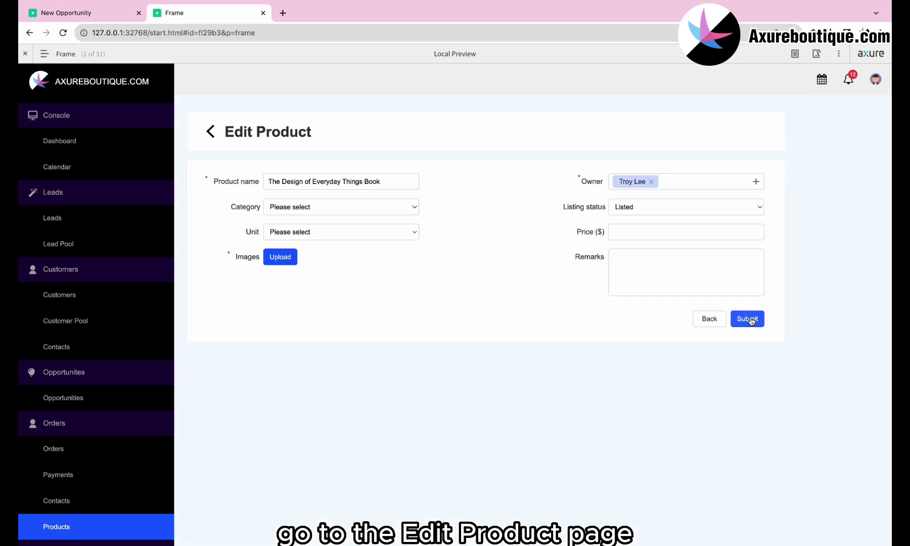
left_click(211, 132)
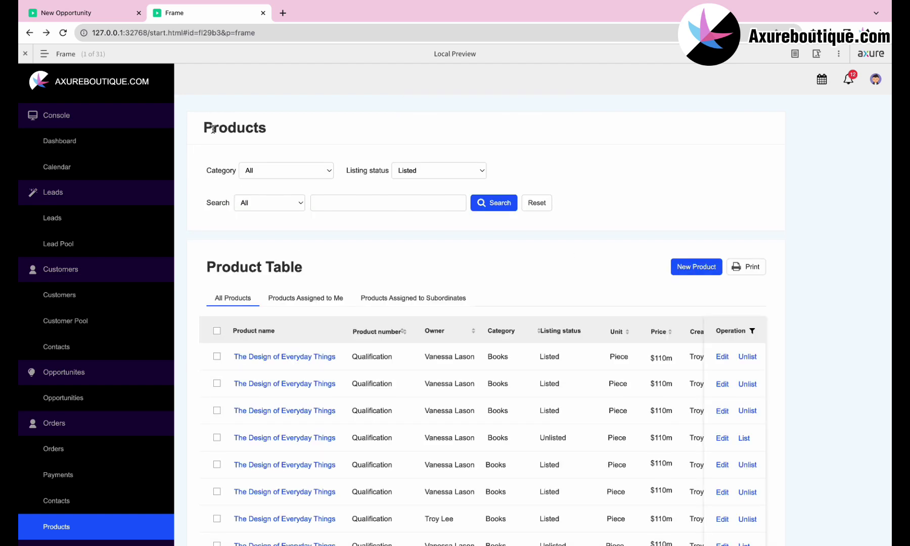
left_click(263, 357)
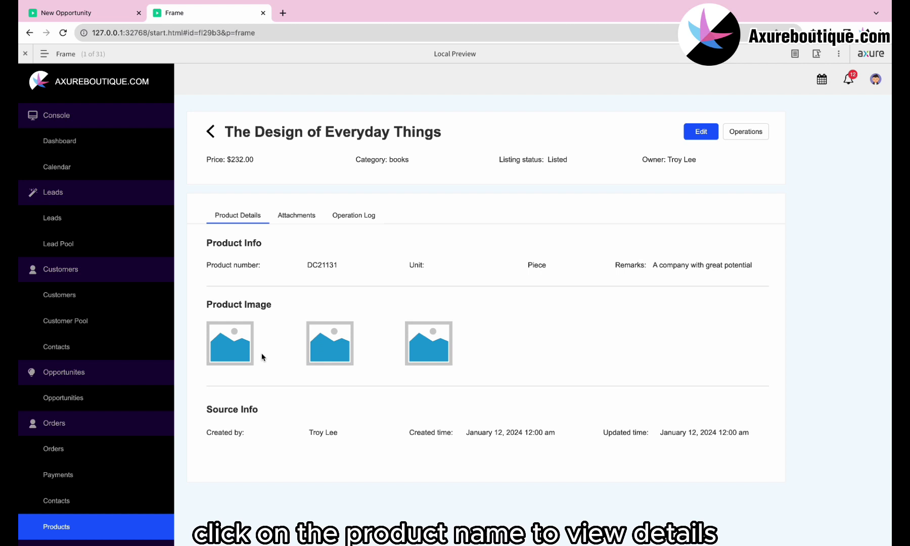